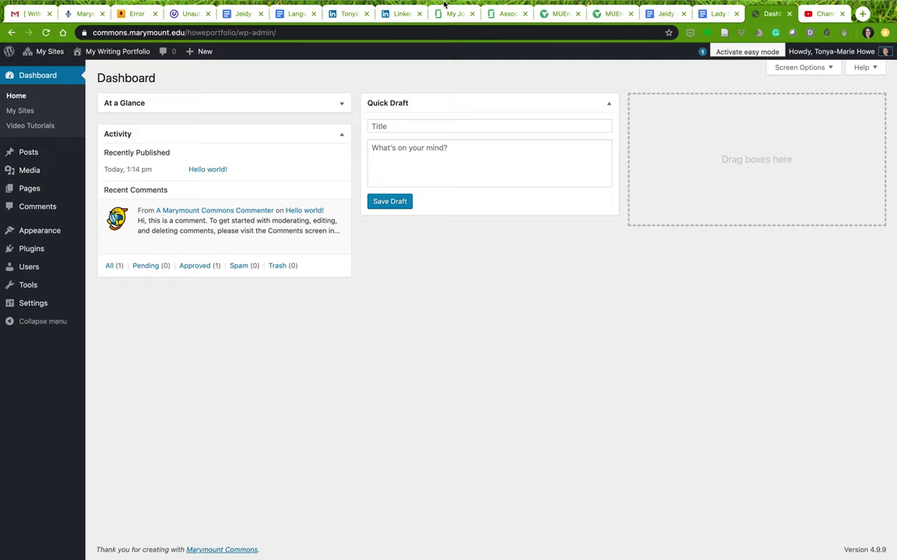
# - Highlight the site's web address in the browser bar, then deselect it
pyautogui.moveTo(399, 2)
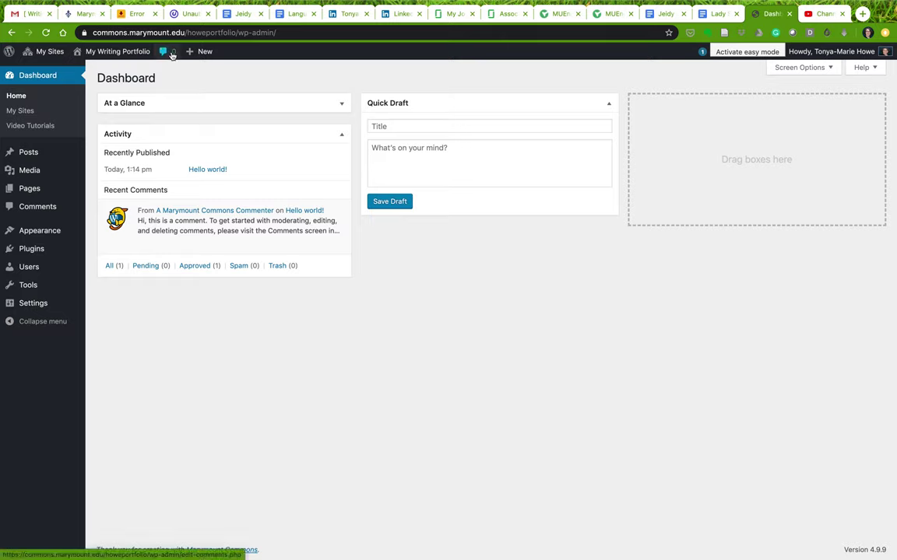
pyautogui.moveTo(93, 32); pyautogui.dragTo(240, 31)
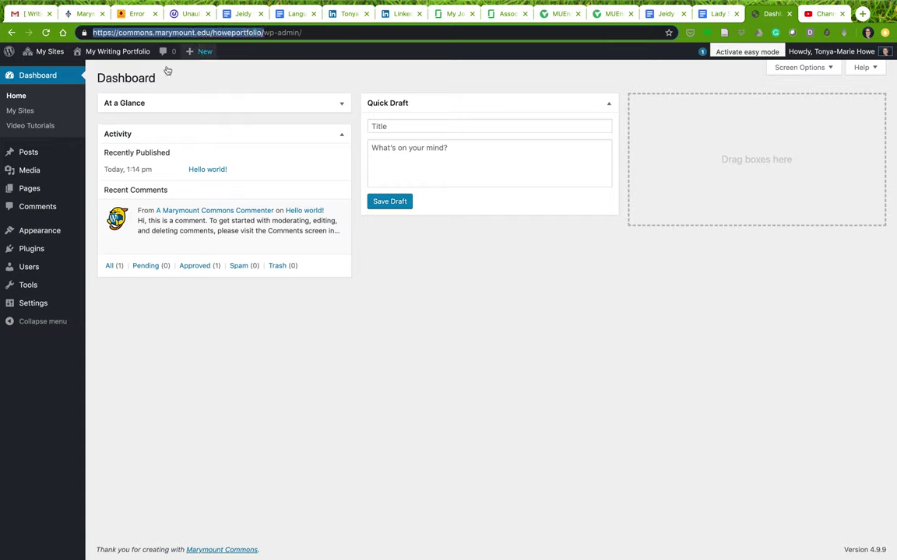
pyautogui.click(163, 348)
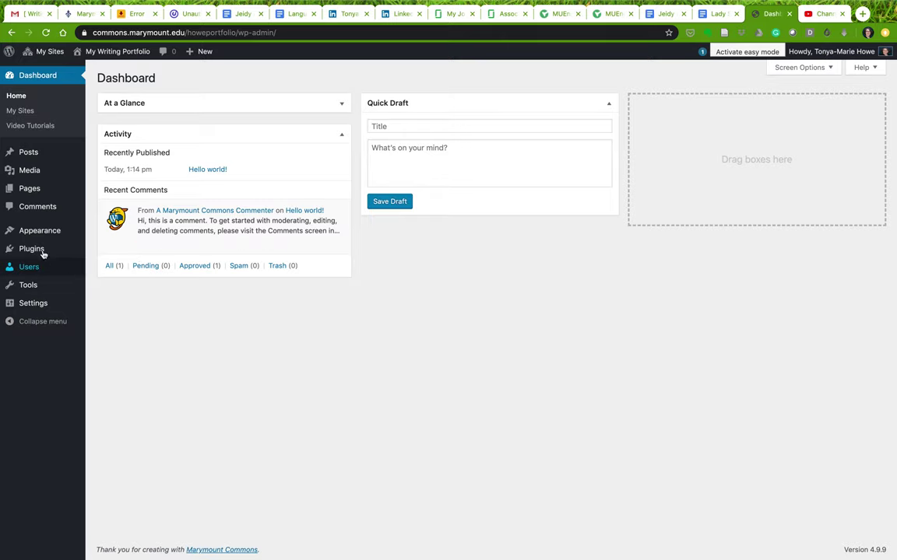
# - Go to All Pages, which lists only Sample Page, and start a new page
pyautogui.moveTo(19, 195)
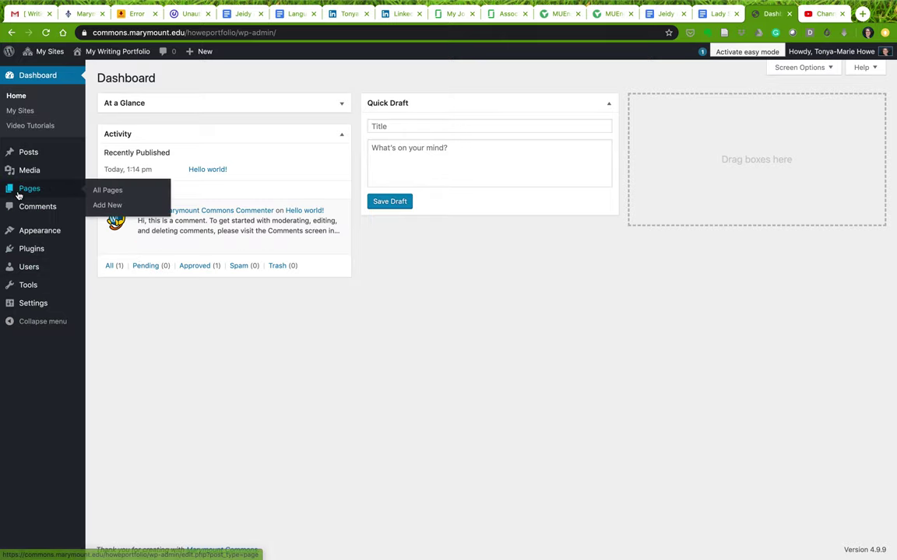
pyautogui.click(105, 194)
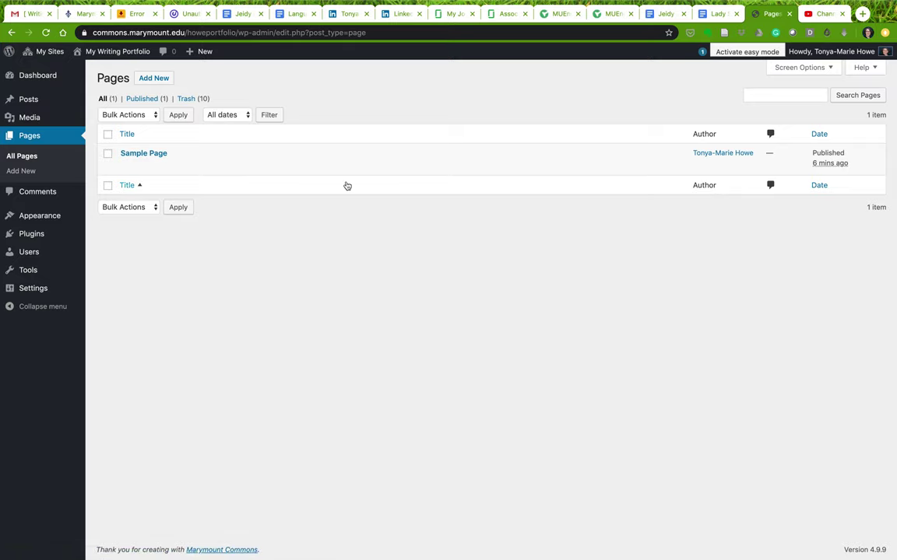
pyautogui.click(153, 79)
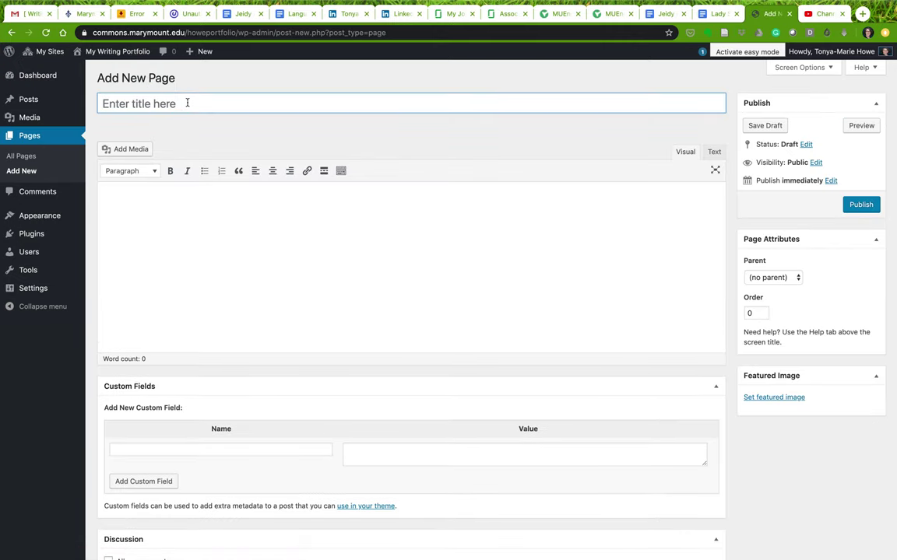
# - Title the new page 'Welcome!', replacing the trial 'About Me' title
pyautogui.write('We')
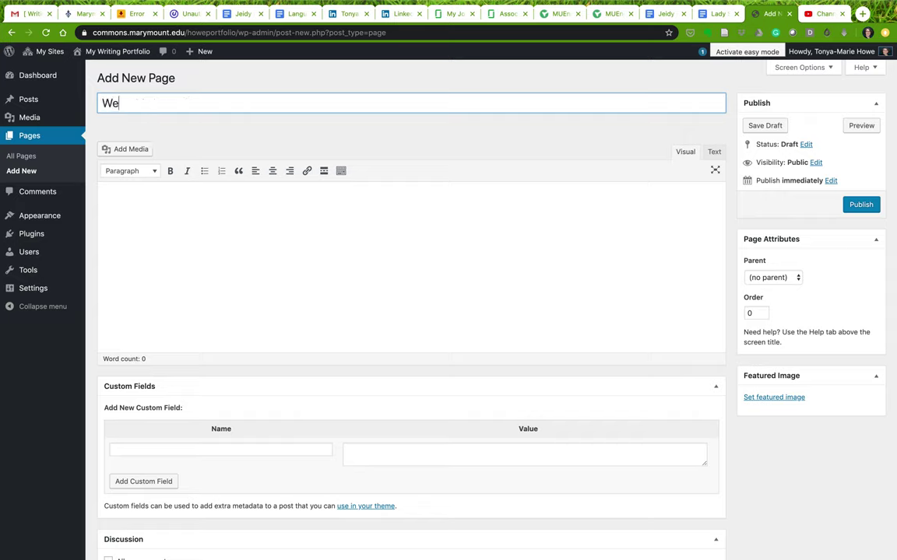
pyautogui.write('lcome')
pyautogui.press('super+a')
pyautogui.write('About Me')
pyautogui.press('BackSpace')
pyautogui.press('BackSpace')
pyautogui.press('BackSpace')
pyautogui.press('BackSpace')
pyautogui.press('BackSpace')
pyautogui.press('BackSpace')
pyautogui.press('BackSpace')
pyautogui.press('BackSpace')
pyautogui.write('Welcome!')
# - Write the paragraph asking for paragraphs (and an image!) telling readers who you are as a person and writer
pyautogui.click(200, 196)
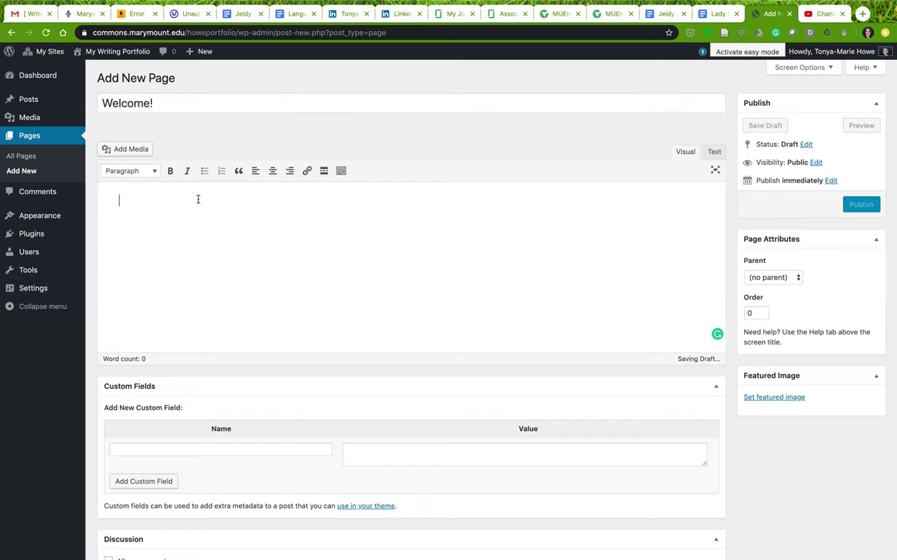
pyautogui.write('This page should include')
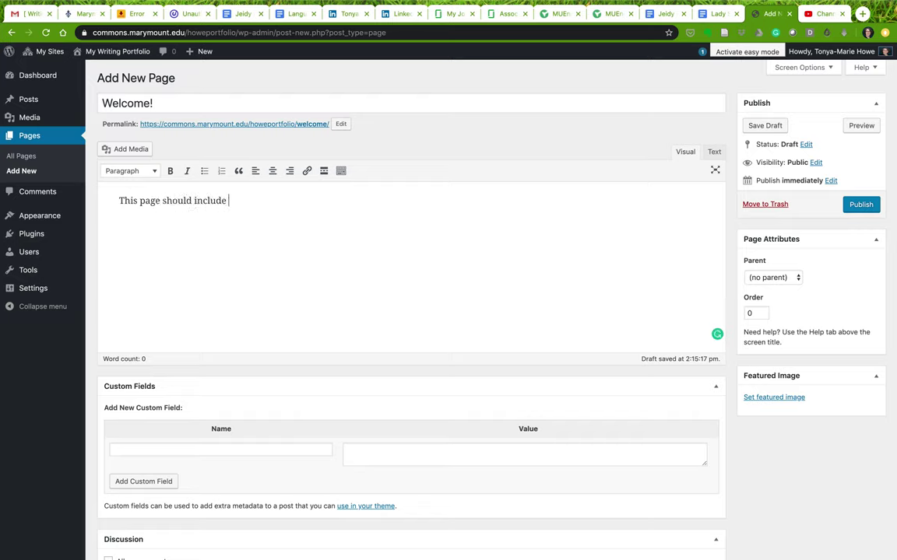
pyautogui.write(' a few pagr')
pyautogui.press('BackSpace')
pyautogui.press('BackSpace')
pyautogui.write('ragraphs ')
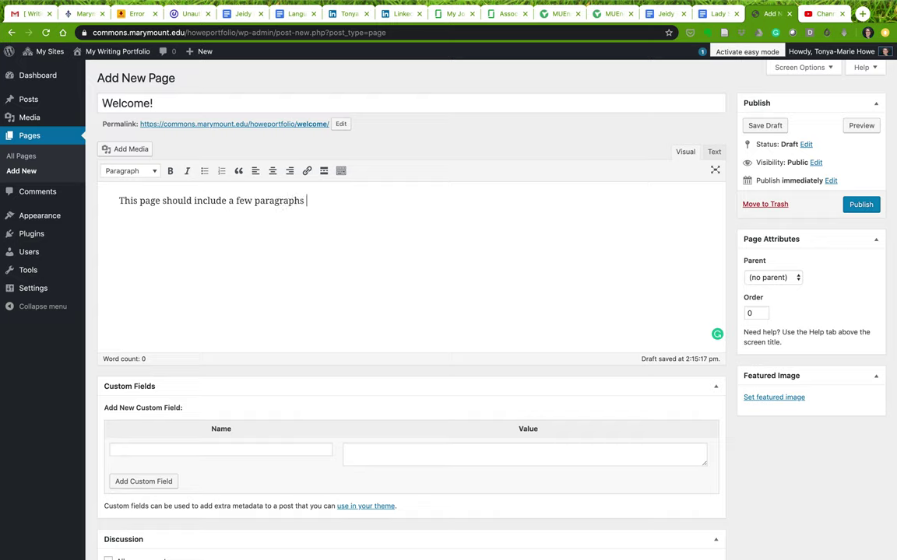
pyautogui.write('and')
pyautogui.press('BackSpace')
pyautogui.press('BackSpace')
pyautogui.press('BackSpace')
pyautogui.write('(and an image!) about')
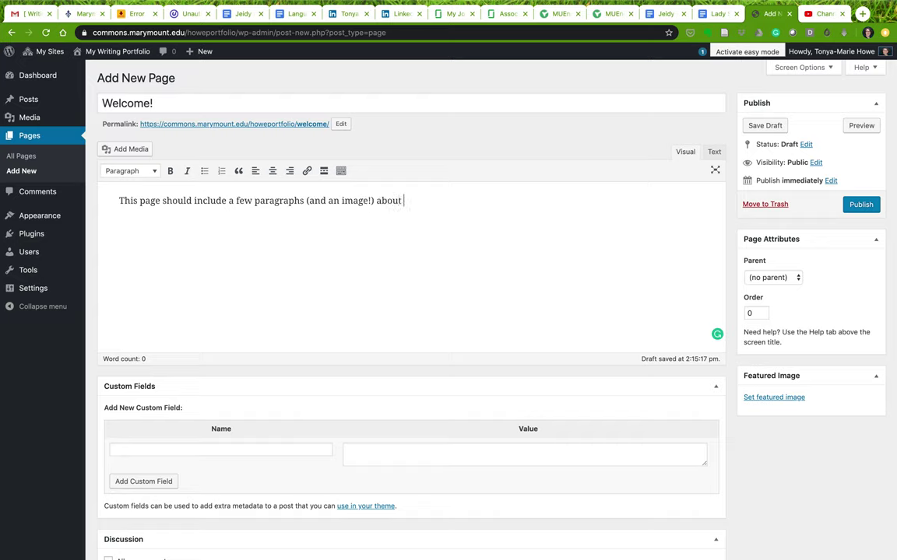
pyautogui.write(' you. Tell your future resa')
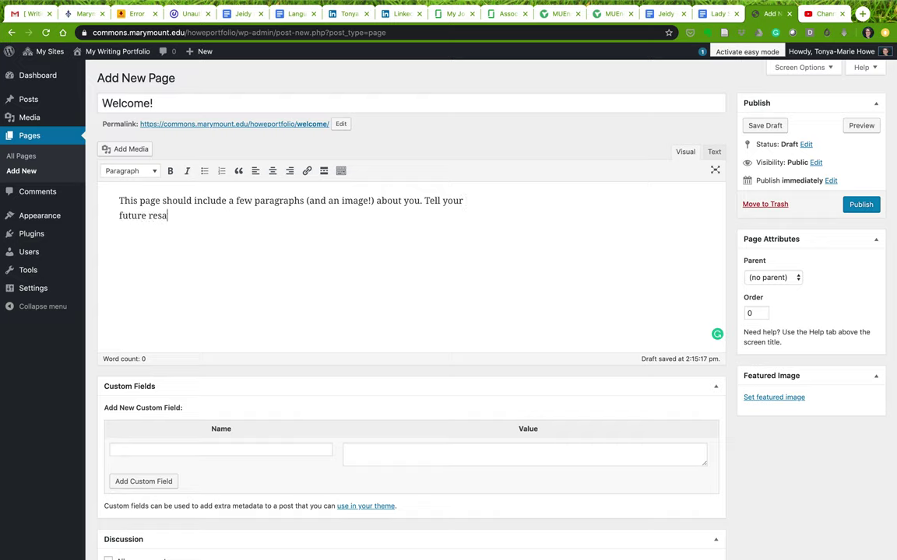
pyautogui.press('BackSpace')
pyautogui.write('ders who you are,')
pyautogui.press('BackSpace')
pyautogui.press('BackSpace')
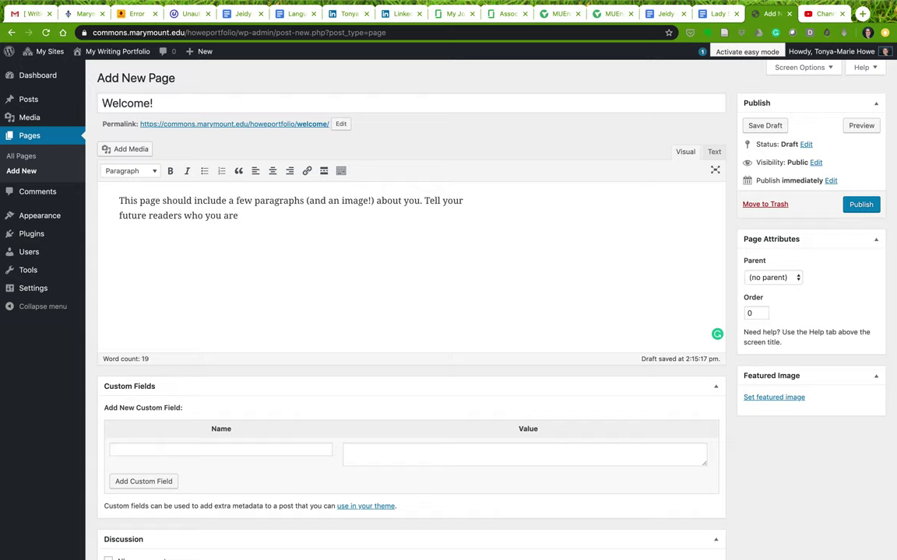
pyautogui.write('as a person, as a w')
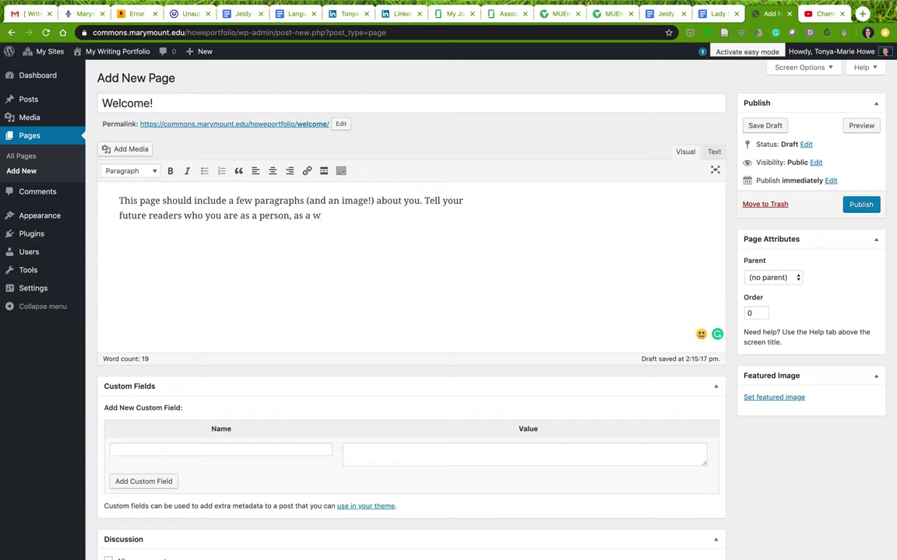
pyautogui.write('riter.')
# - Add two paragraphs: 'Audience matters!' and 'Tone? Formal? Informal? Somewhere in between?'
pyautogui.press('Return')
pyautogui.write('Audience')
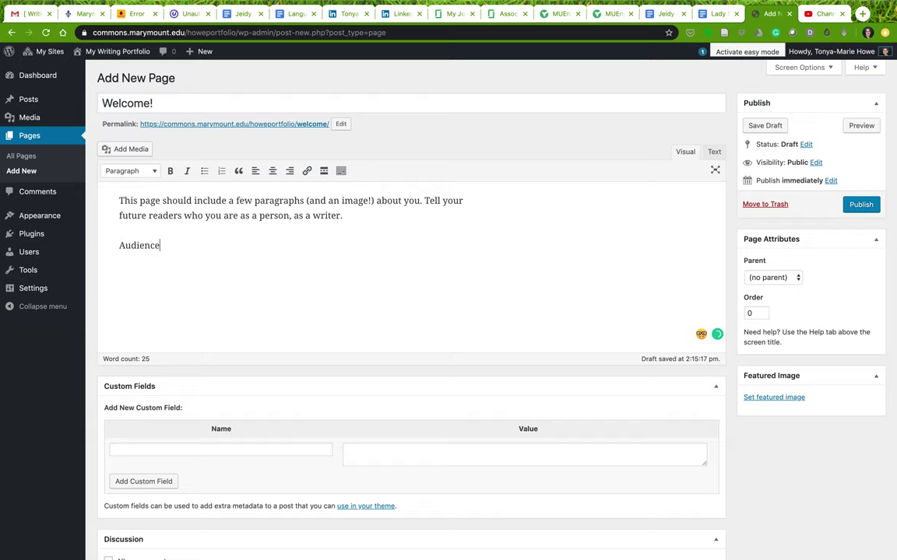
pyautogui.write(' matters!')
pyautogui.press('Return')
pyautogui.write('Tone? Formal? In')
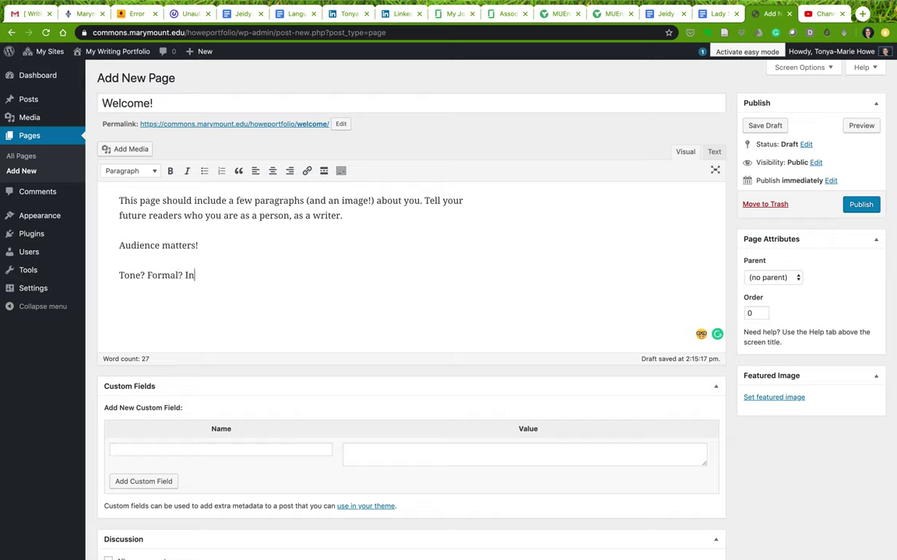
pyautogui.write('formal? Somewhere in betwe')
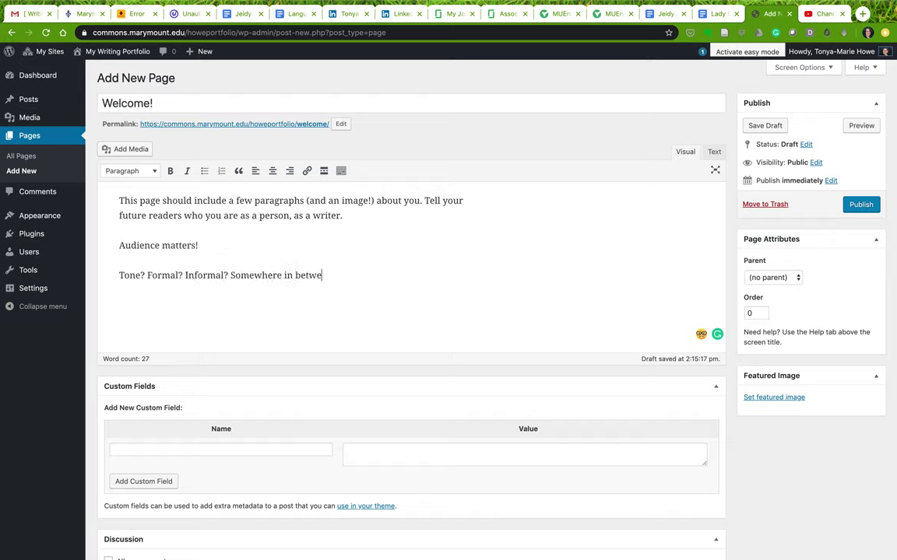
pyautogui.write('en?')
pyautogui.moveTo(306, 201); pyautogui.dragTo(375, 201)
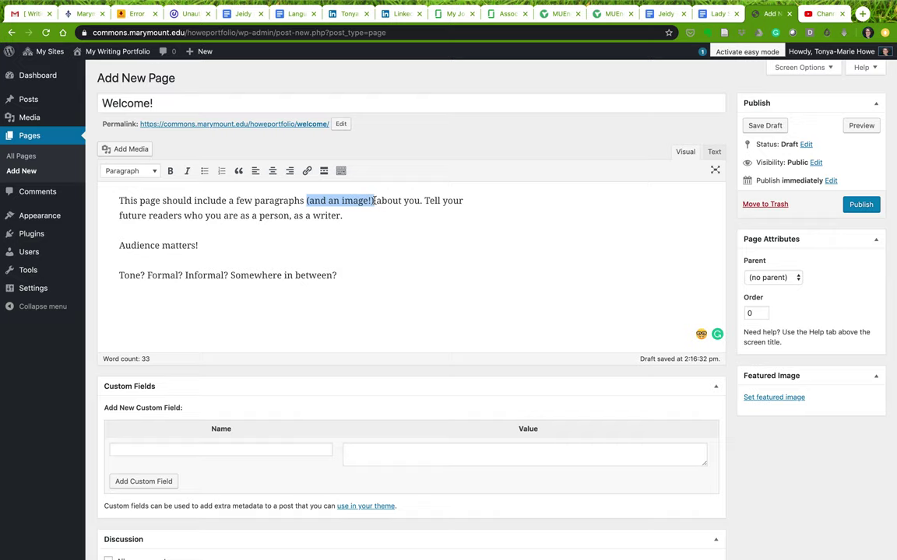
pyautogui.click(357, 276)
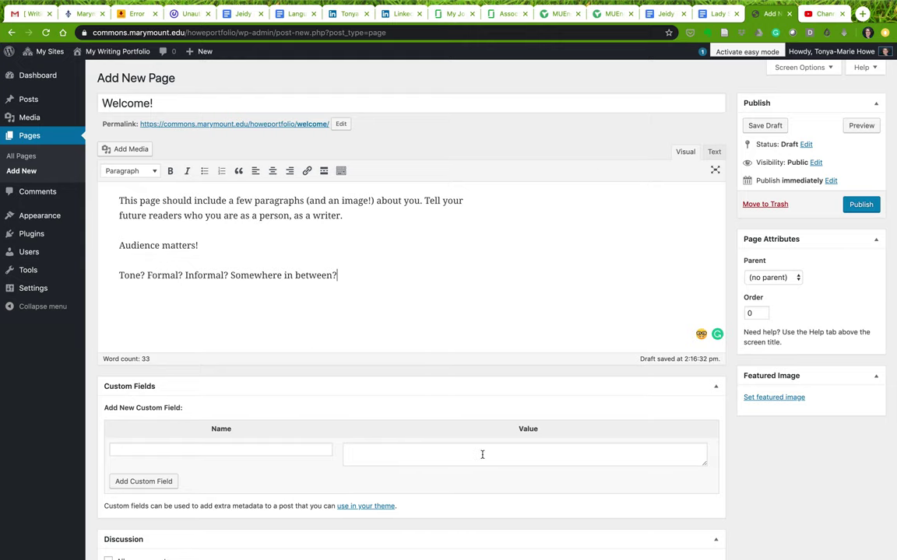
# - Keep the page's parent as (no parent) and publish the Welcome! page
pyautogui.scroll(-2, 482, 454)
pyautogui.scroll(2, 482, 455)
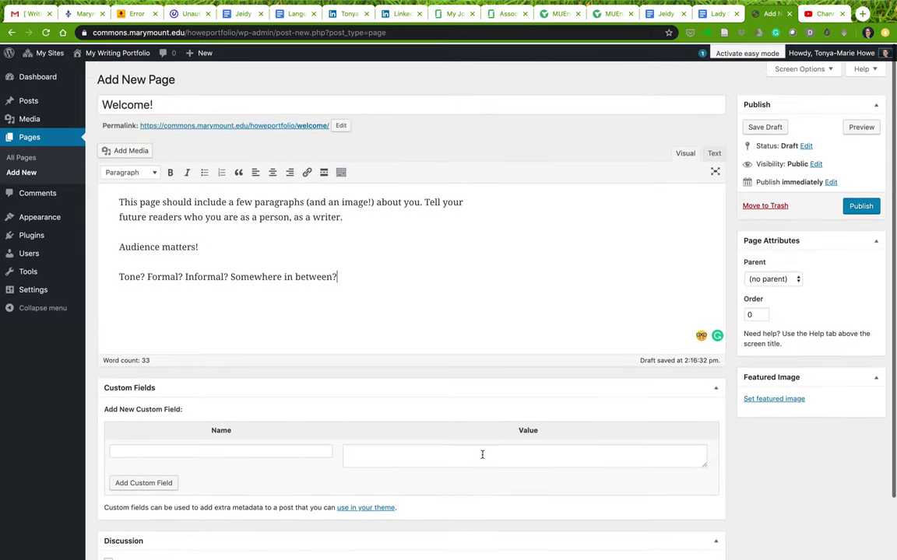
pyautogui.scroll(-1, 481, 455)
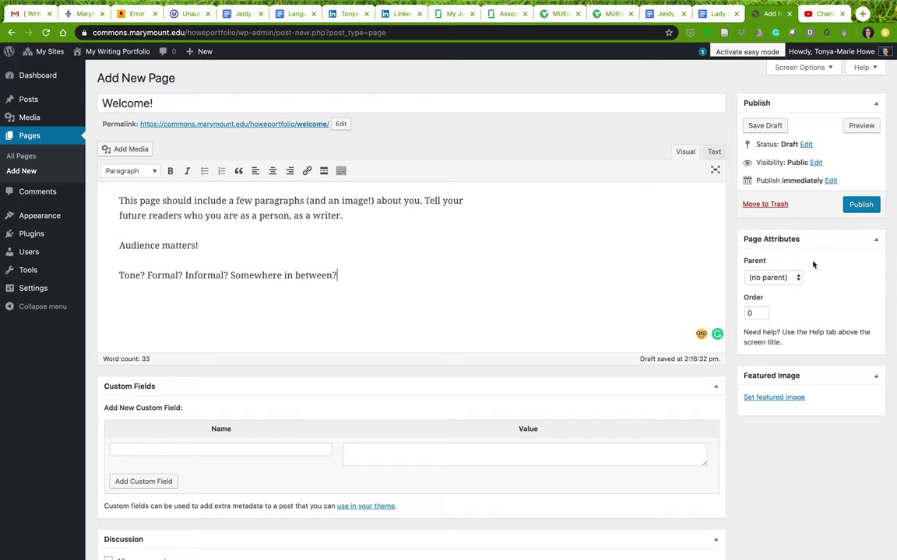
pyautogui.click(782, 279)
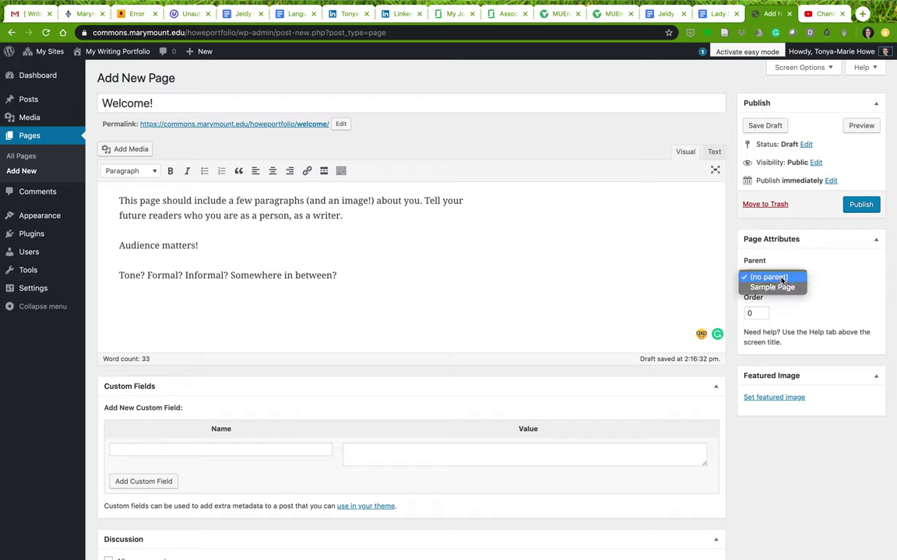
pyautogui.click(782, 277)
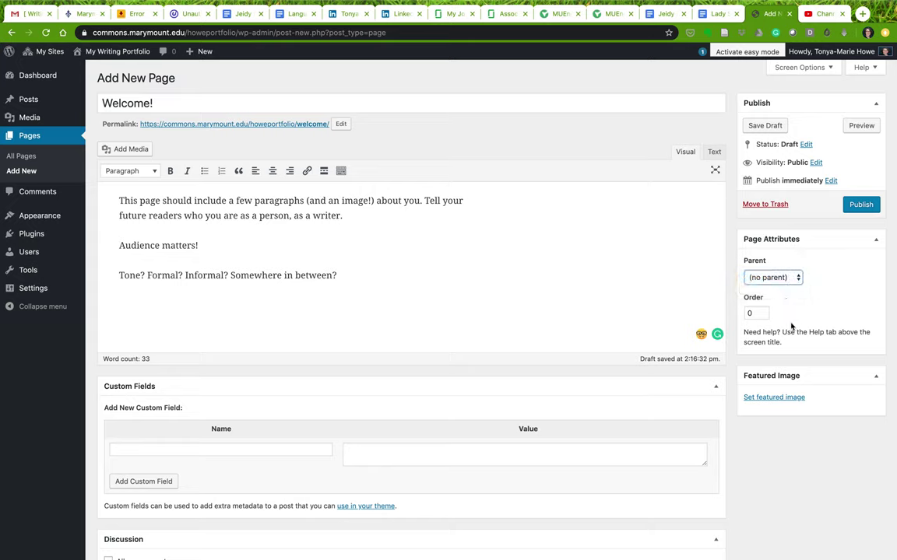
pyautogui.click(774, 278)
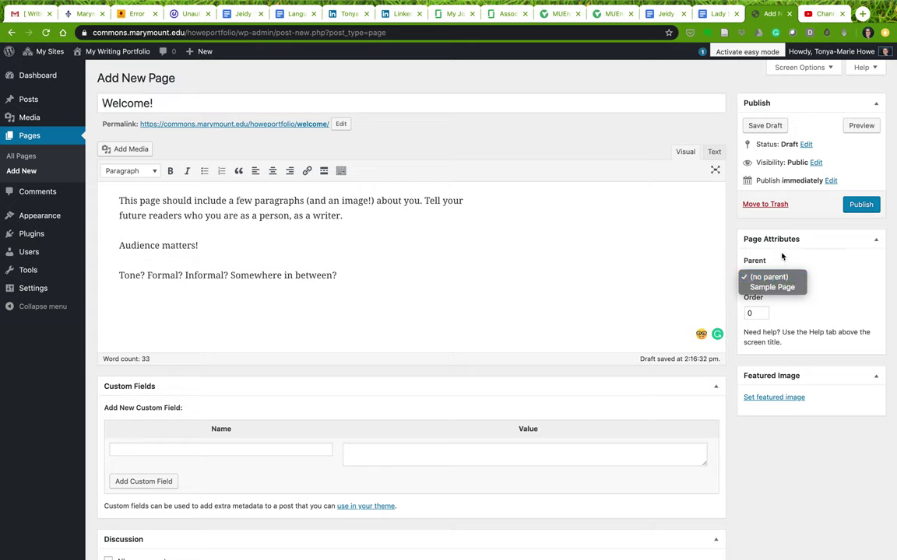
pyautogui.click(781, 258)
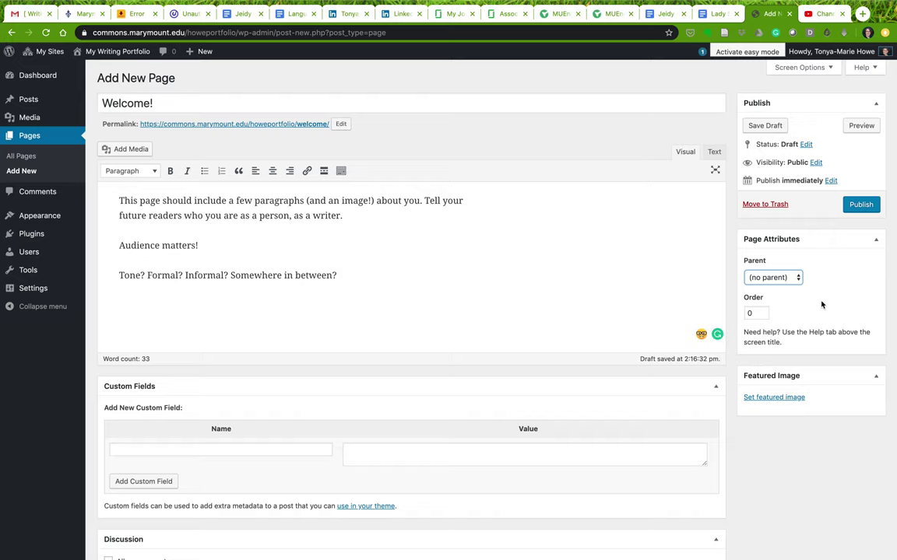
pyautogui.click(861, 206)
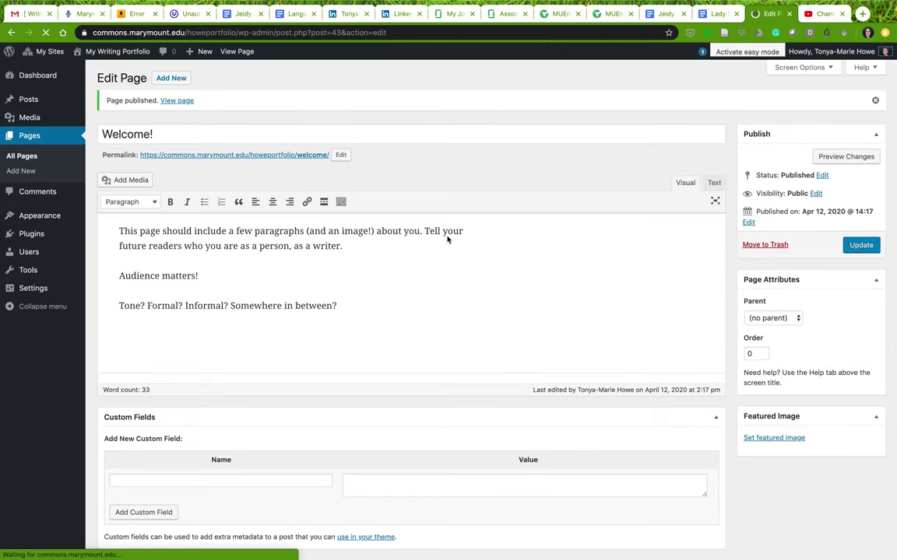
# - Start a new 'My Writing' page asking what you have written, like writing, and why
pyautogui.click(171, 79)
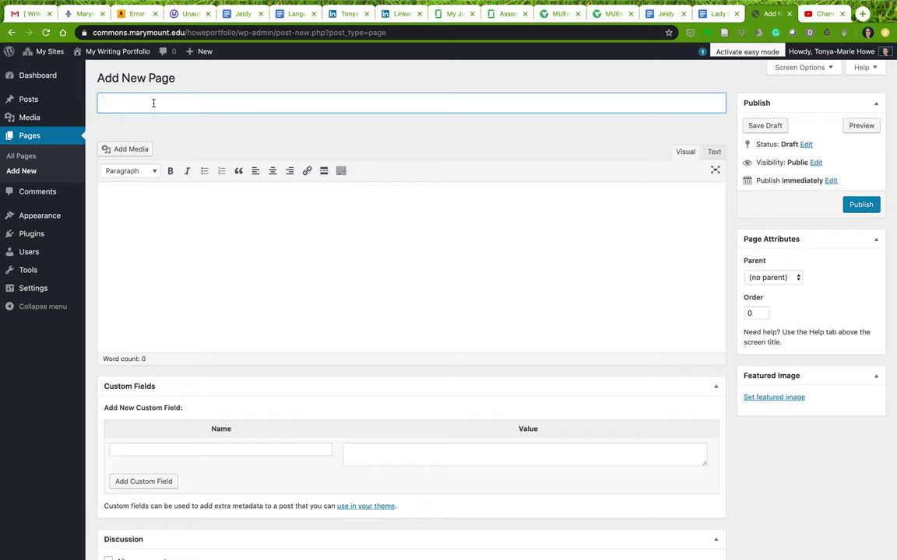
pyautogui.write('My Writing')
pyautogui.click(183, 212)
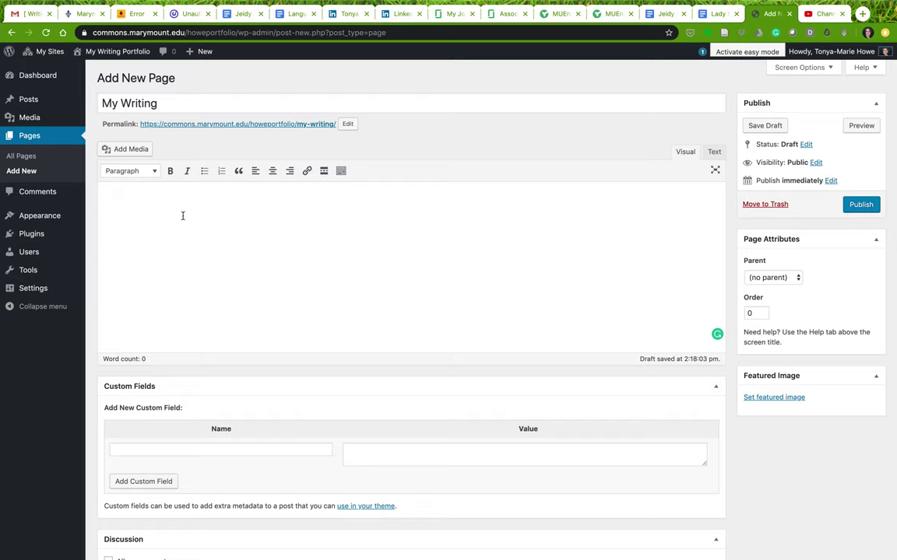
pyautogui.write('One paragaph about your wrti')
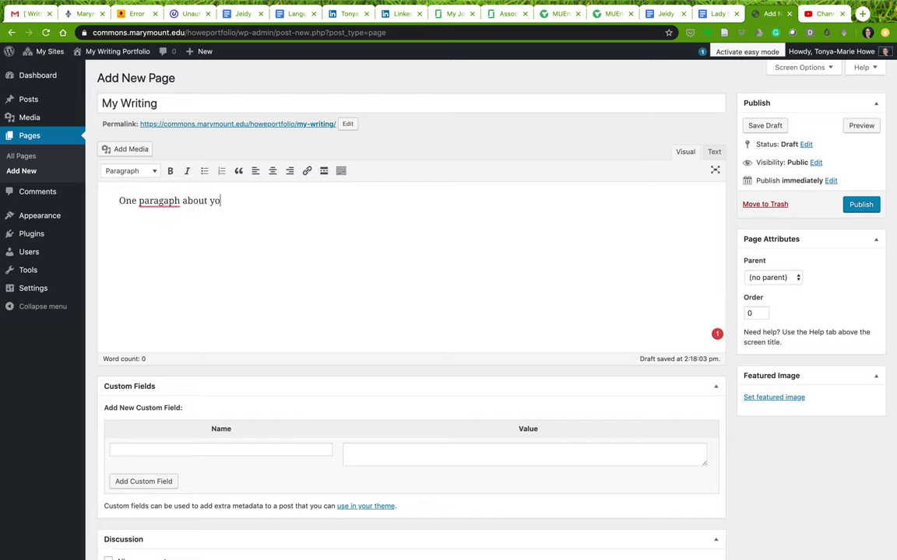
pyautogui.press('BackSpace')
pyautogui.write('iting. What have')
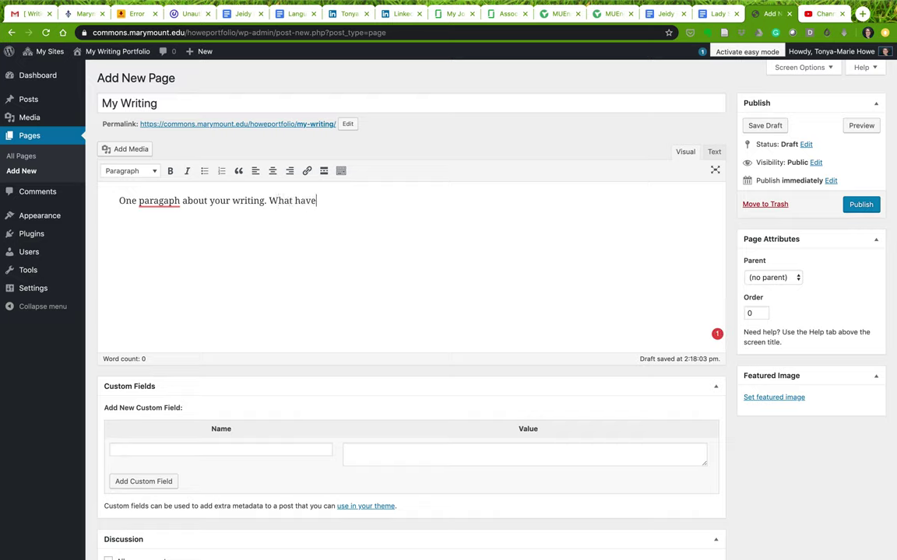
pyautogui.write(' you written? What do you')
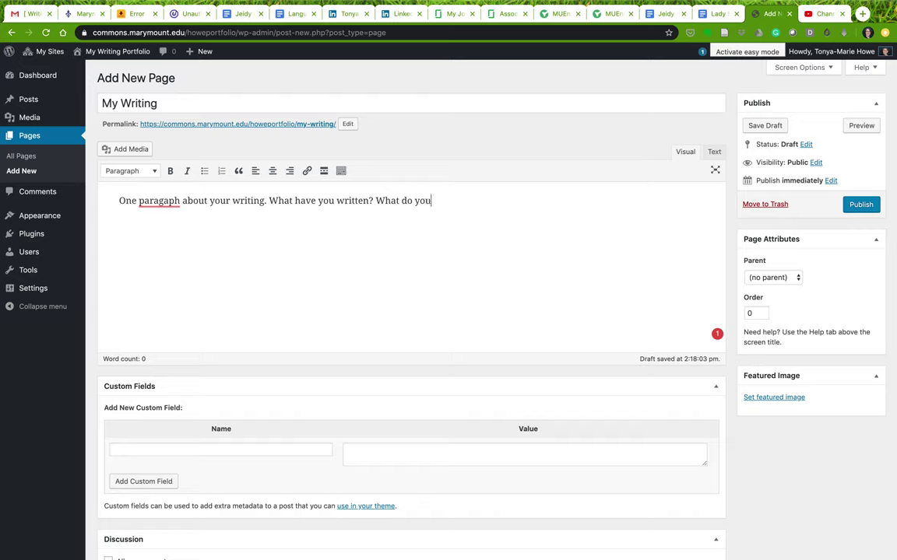
pyautogui.write(' like writing? Why?')
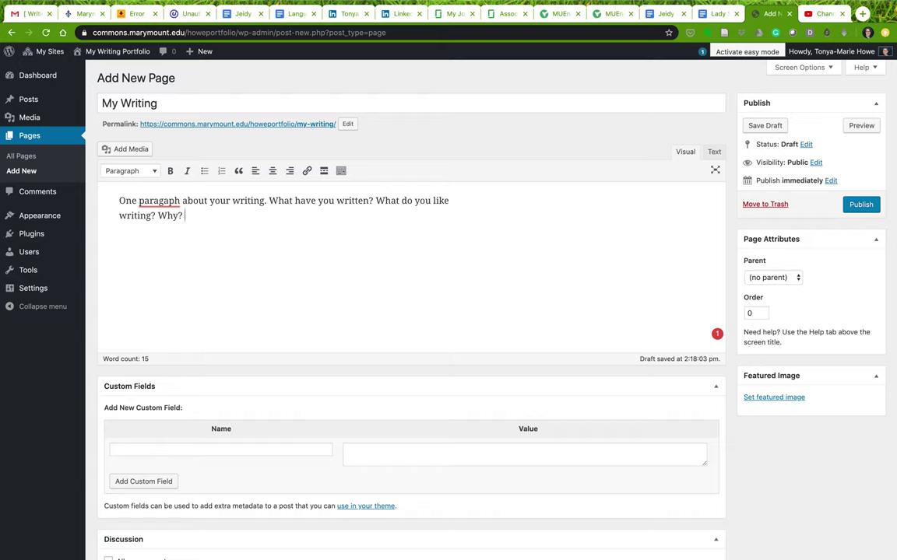
# - Add the writer's-statement prompts about who you read, your influences, and why writing matters
pyautogui.write('This is a "write')
pyautogui.write("r's statement")
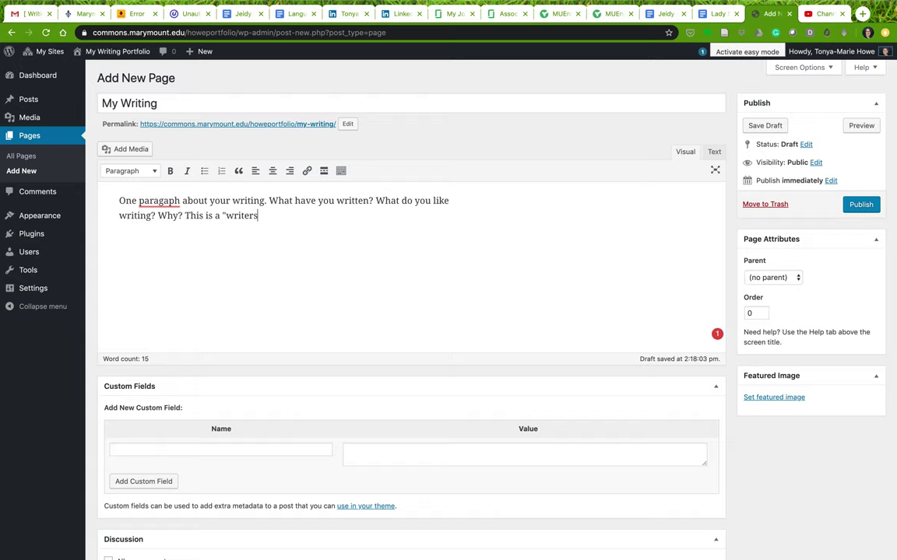
pyautogui.write('." Who do you ')
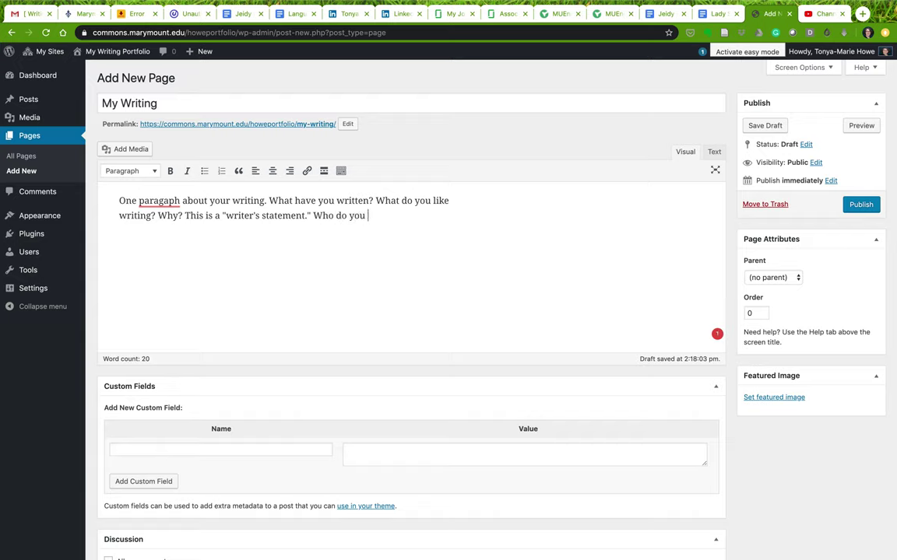
pyautogui.write('like to read? Who are your i')
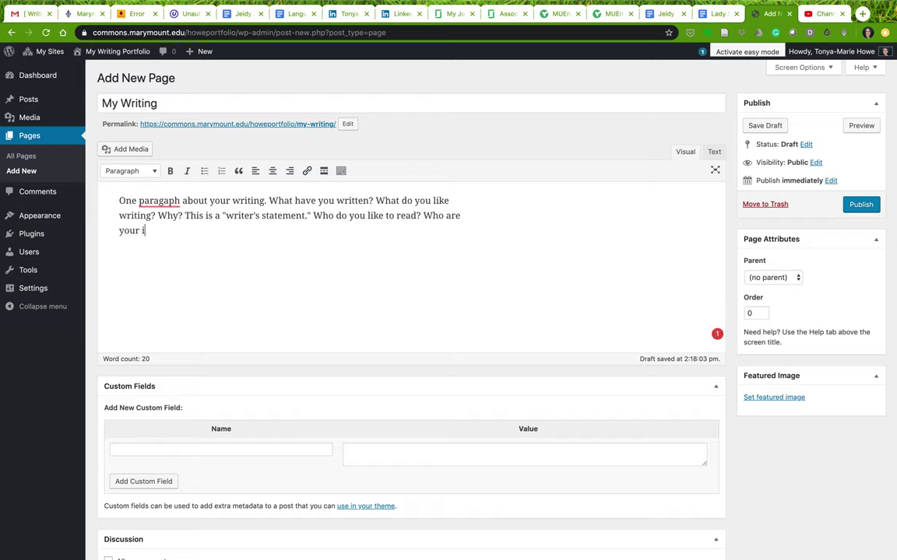
pyautogui.write('nfluences? Why is writing imp')
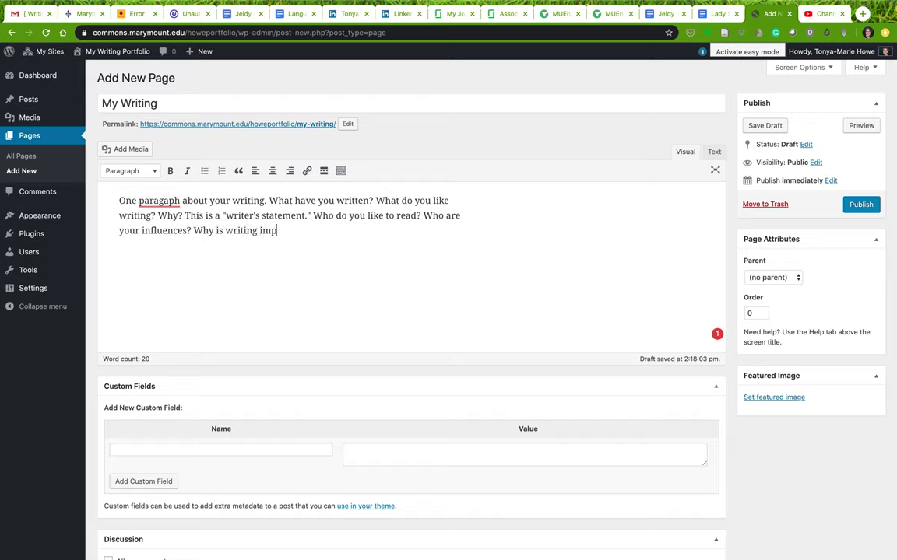
pyautogui.write('ortant to you?')
pyautogui.moveTo(366, 242); pyautogui.dragTo(137, 190)
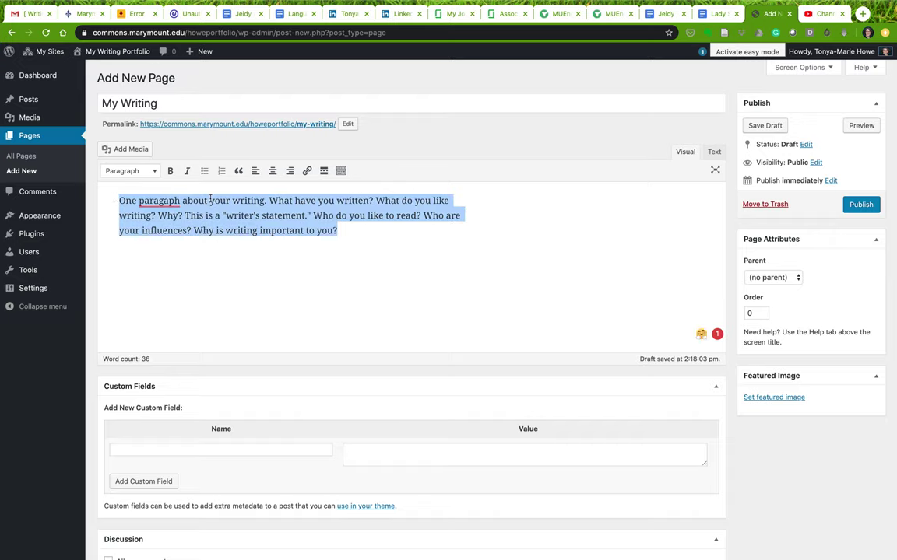
pyautogui.click(357, 234)
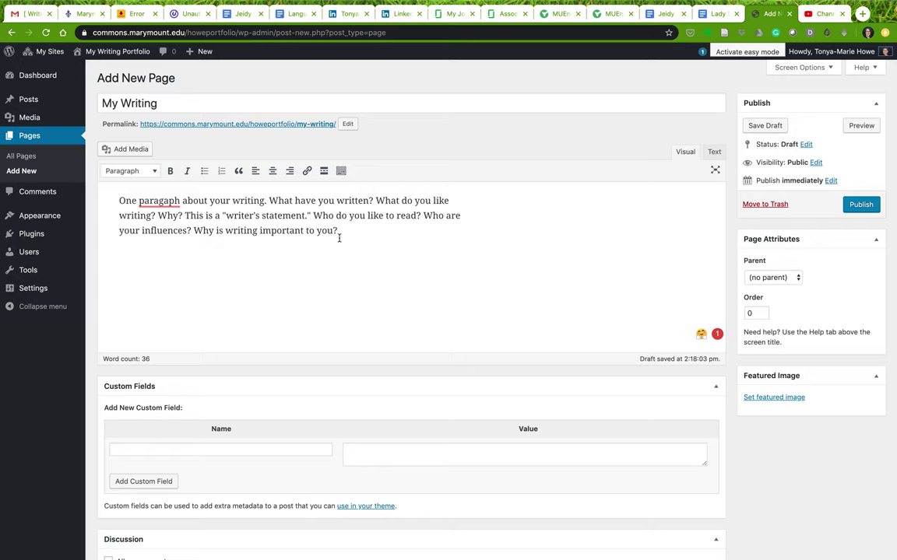
# - Publish My Writing and start a new page titled "A Day in the Life"
pyautogui.click(861, 204)
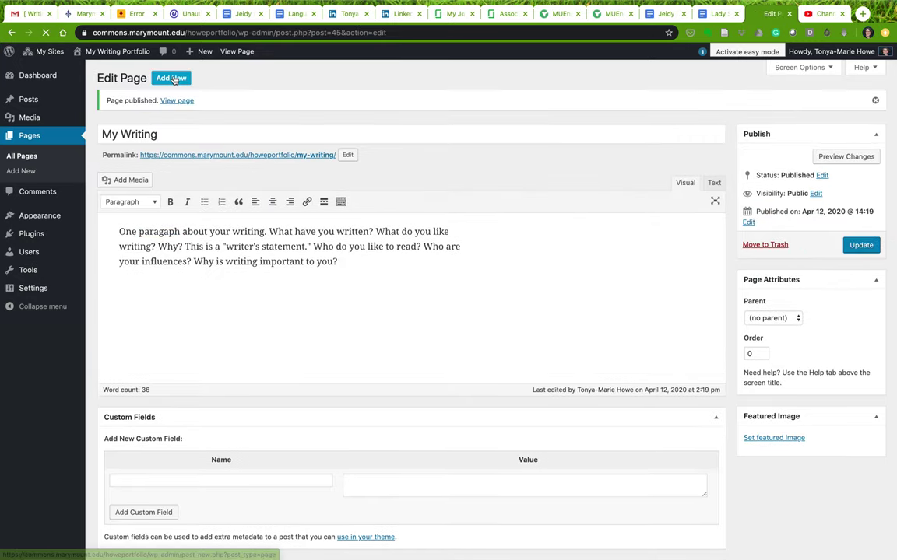
pyautogui.click(172, 78)
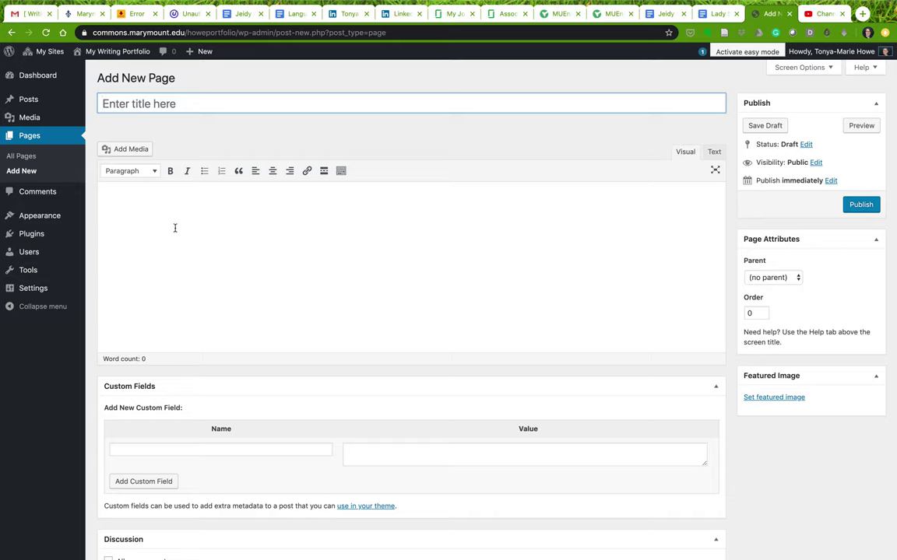
pyautogui.click(161, 106)
pyautogui.write('"')
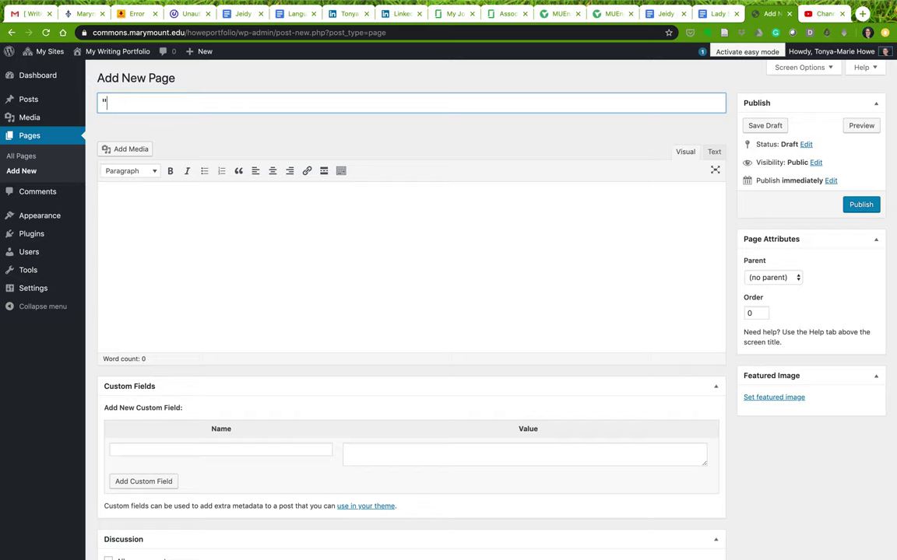
pyautogui.write('A Day in the Life"')
# - Write 'This is my travel writing project.' and 'Copy / paste your travel writing project here.' in the body
pyautogui.click(134, 200)
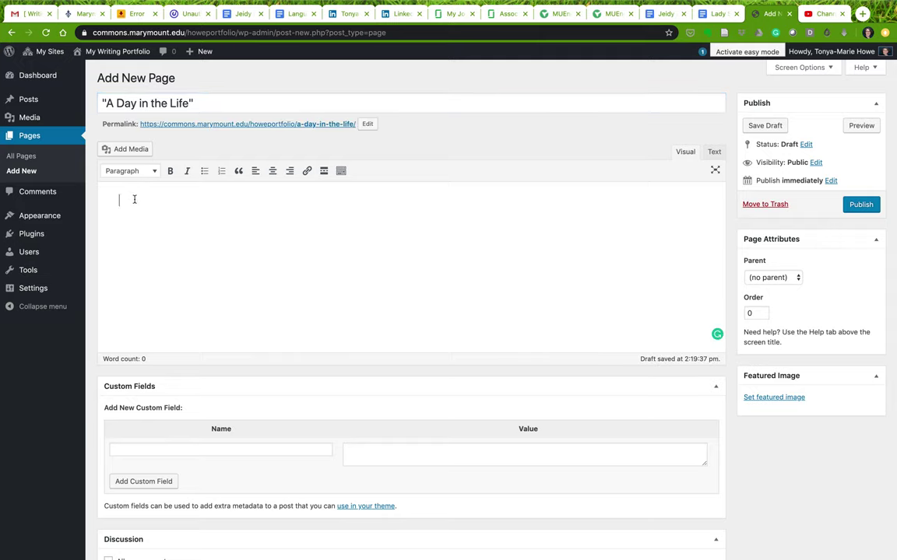
pyautogui.write('This is my travel writing project.')
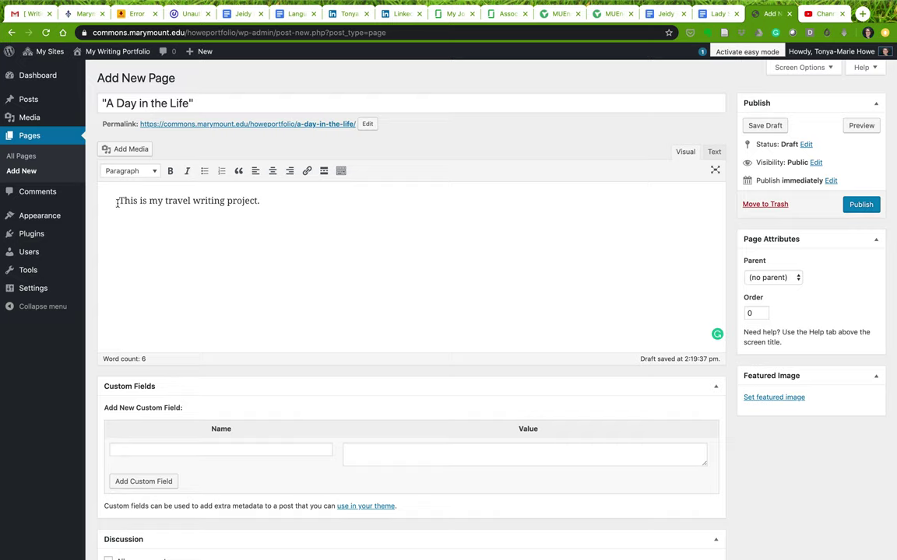
pyautogui.write('Copy /')
pyautogui.write(' paste your tra')
pyautogui.write('vel writing project')
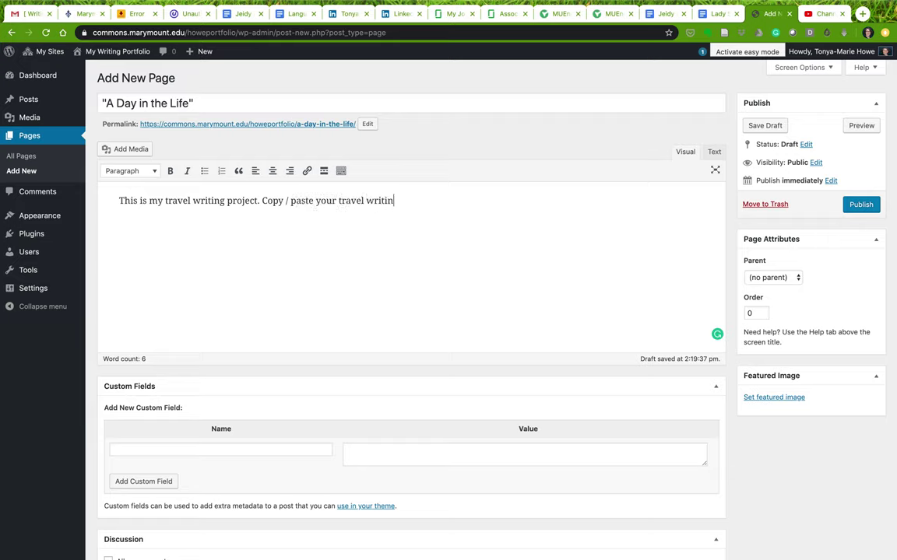
pyautogui.write(' here.')
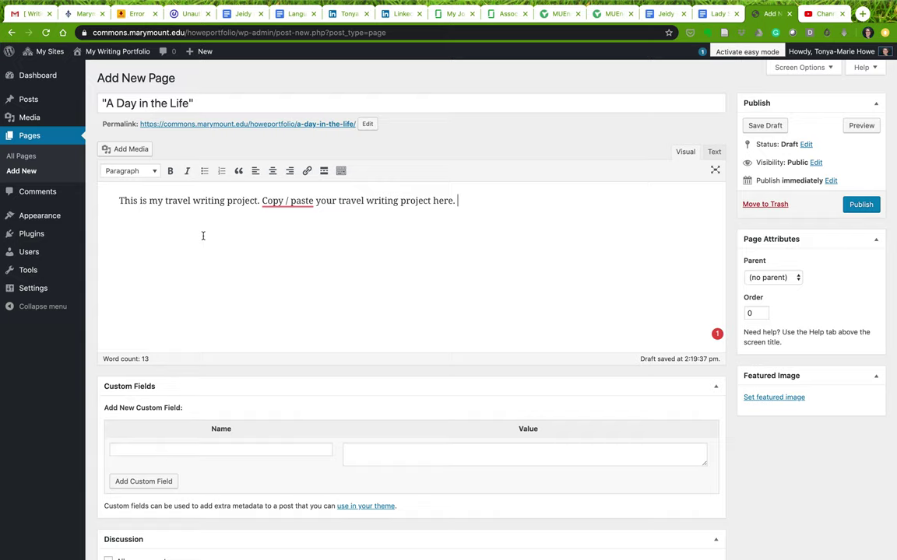
# - Add a new line 'Add images to illustrate!' below the placeholder paragraph
pyautogui.click(459, 201)
pyautogui.press('Return')
pyautogui.write('Add images! to illustrate!')
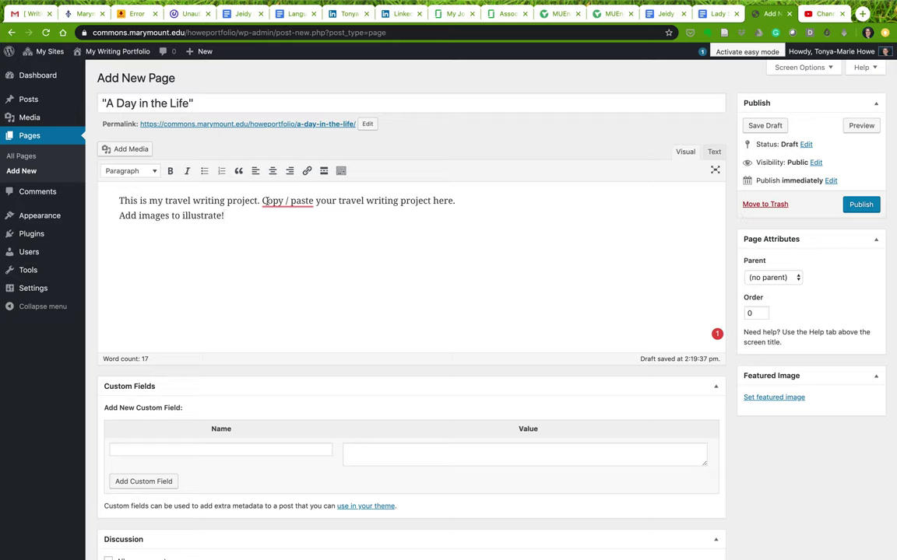
# - Bold the copy/paste sentence and delete 'This is my travel writing project.'
pyautogui.moveTo(262, 201); pyautogui.dragTo(456, 201)
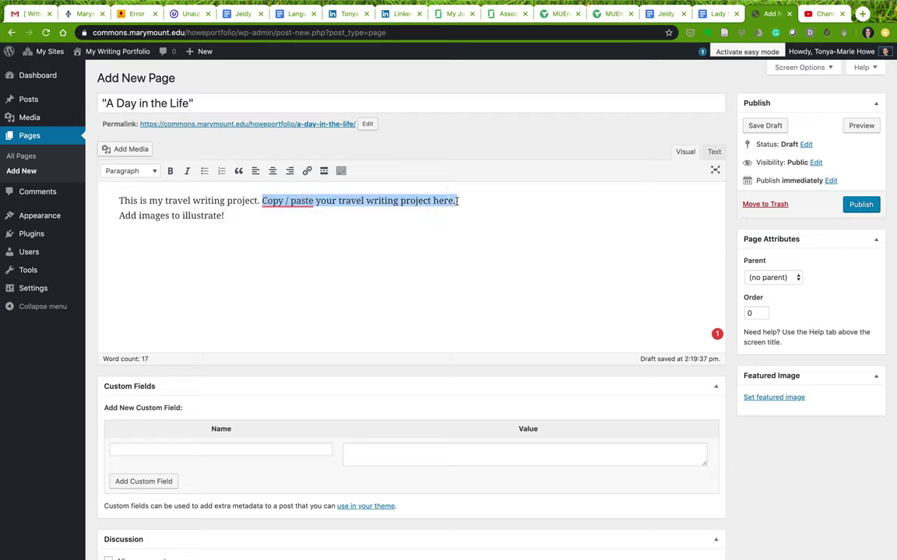
pyautogui.press('super+b')
pyautogui.click(255, 201)
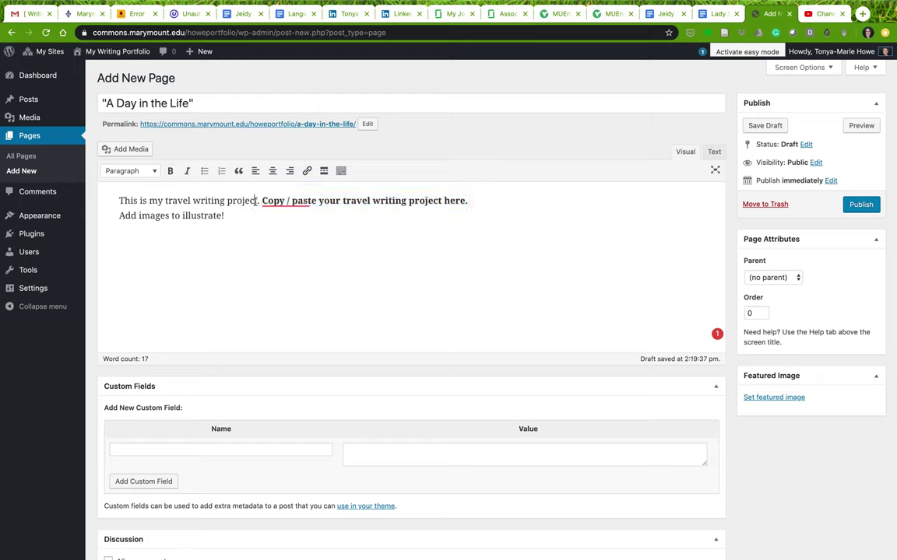
pyautogui.moveTo(261, 201); pyautogui.dragTo(118, 201)
pyautogui.press('BackSpace')
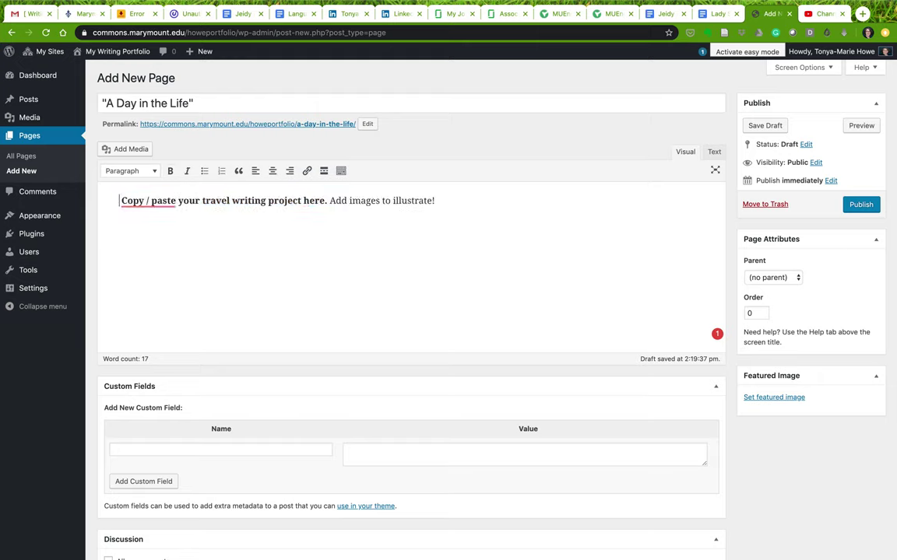
pyautogui.press('Delete')
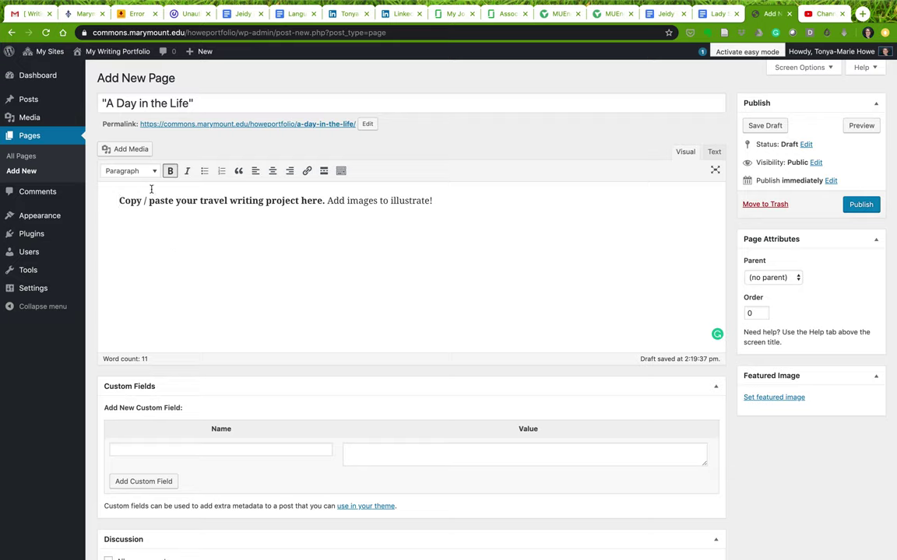
# - Add a 'quotes' blockquote under the bold line, then a normal empty paragraph
pyautogui.click(133, 172)
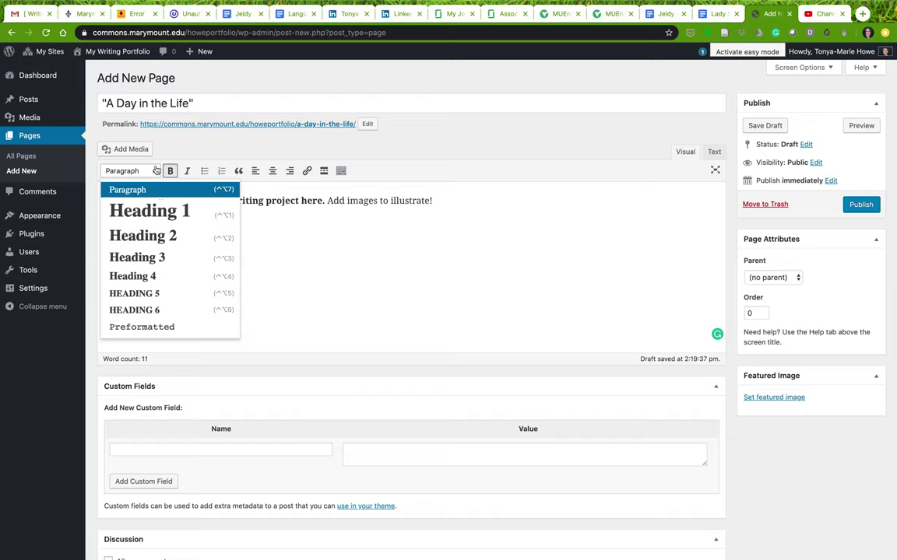
pyautogui.click(304, 232)
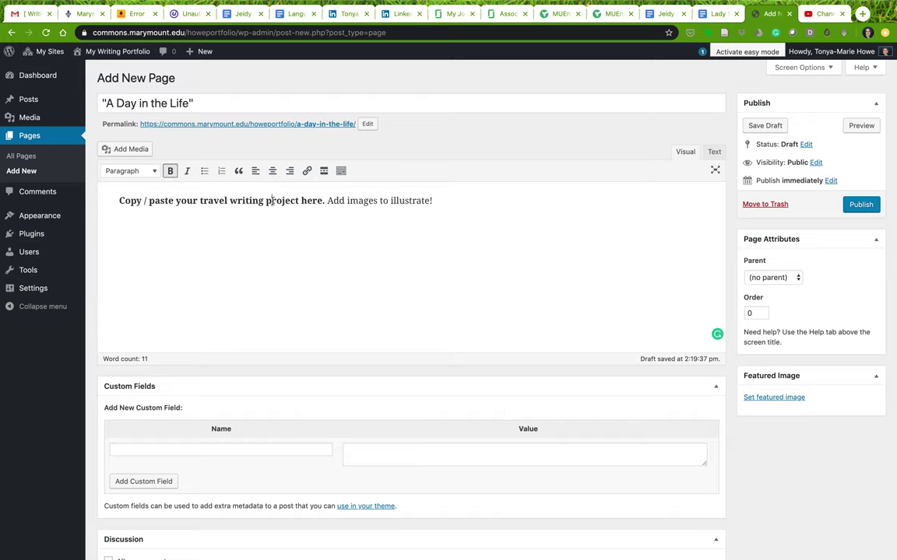
pyautogui.click(435, 201)
pyautogui.press('Return')
pyautogui.write('quotes')
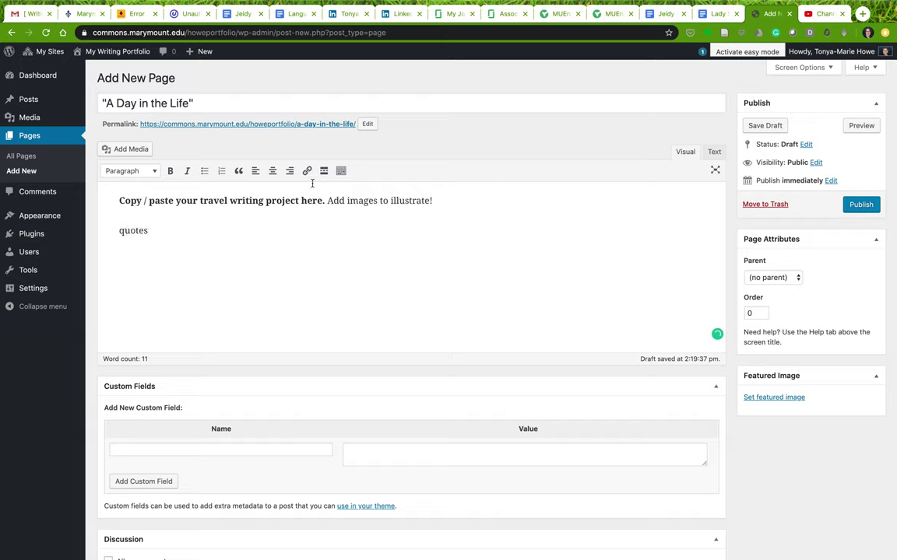
pyautogui.click(238, 171)
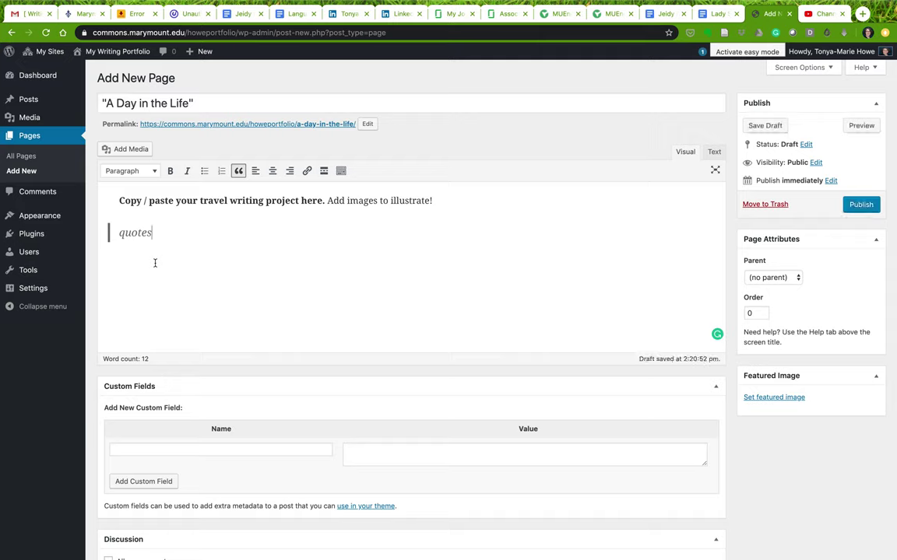
pyautogui.press('Return')
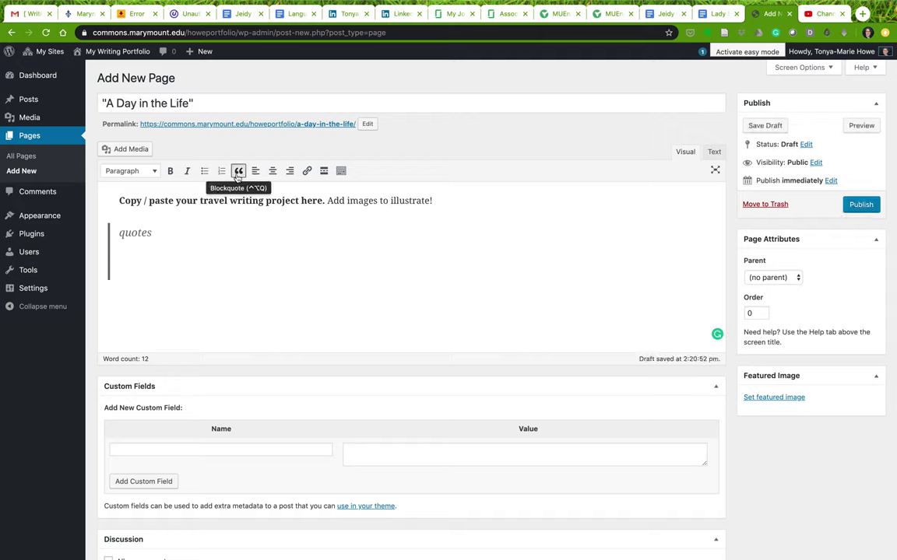
pyautogui.click(239, 171)
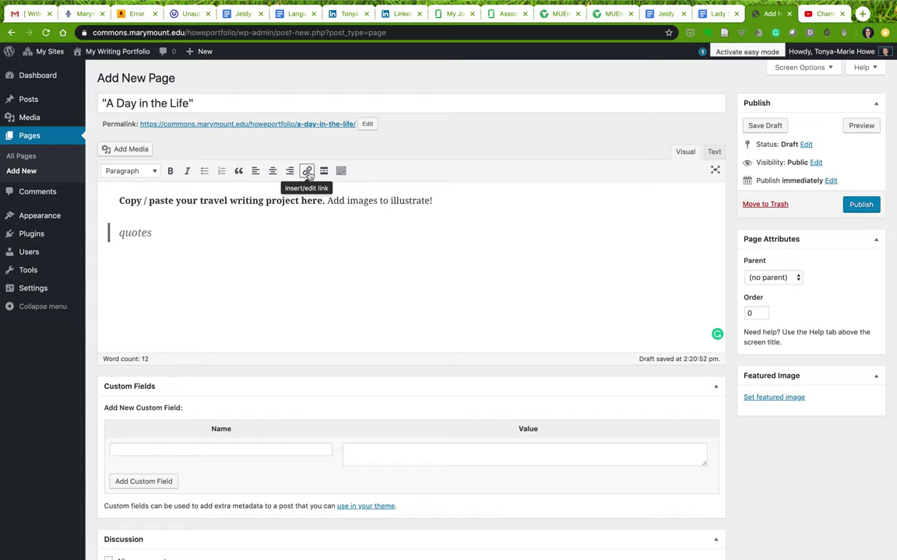
# - Select the word 'project' and open the link box, closing it without adding a link
pyautogui.doubleClick(281, 201)
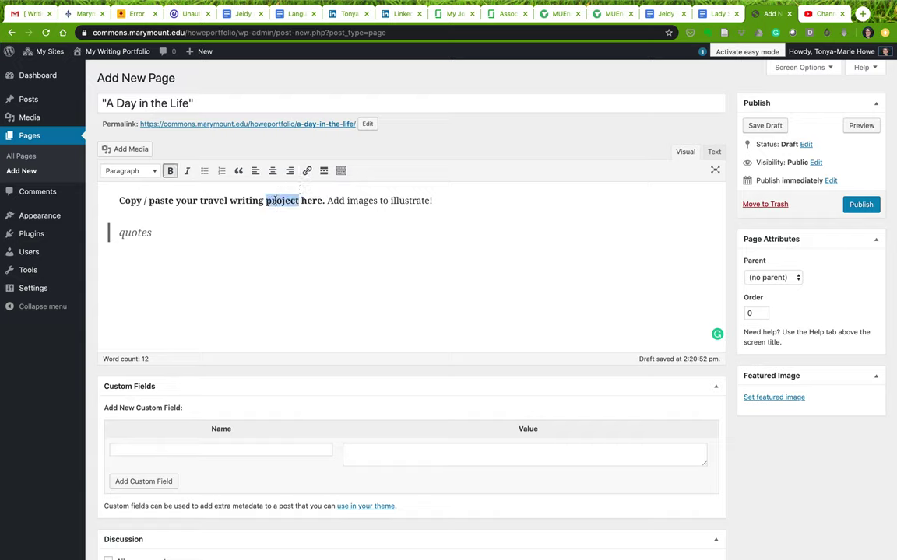
pyautogui.click(308, 171)
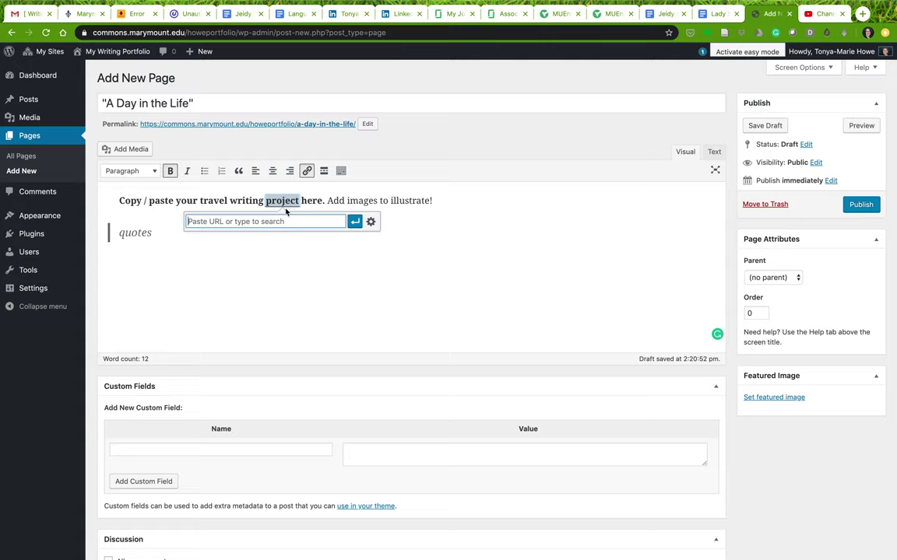
pyautogui.click(314, 269)
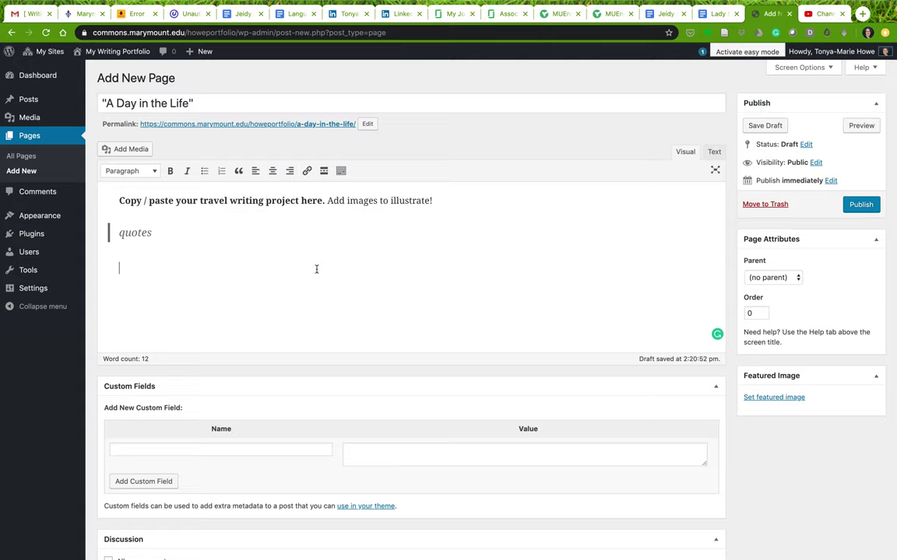
# - Insert an unbolded 'Title' line at the top of the body formatted as Heading 2
pyautogui.click(341, 171)
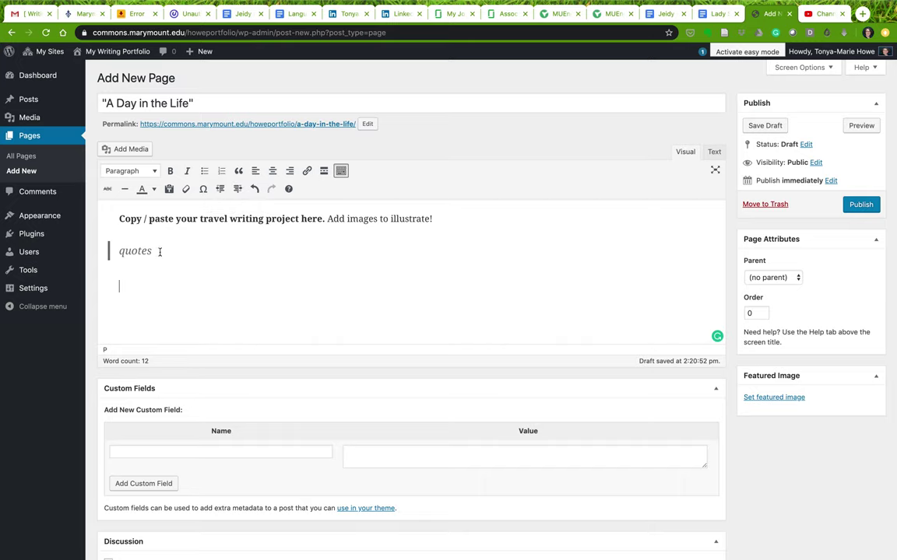
pyautogui.click(119, 219)
pyautogui.write('Title')
pyautogui.press('Return')
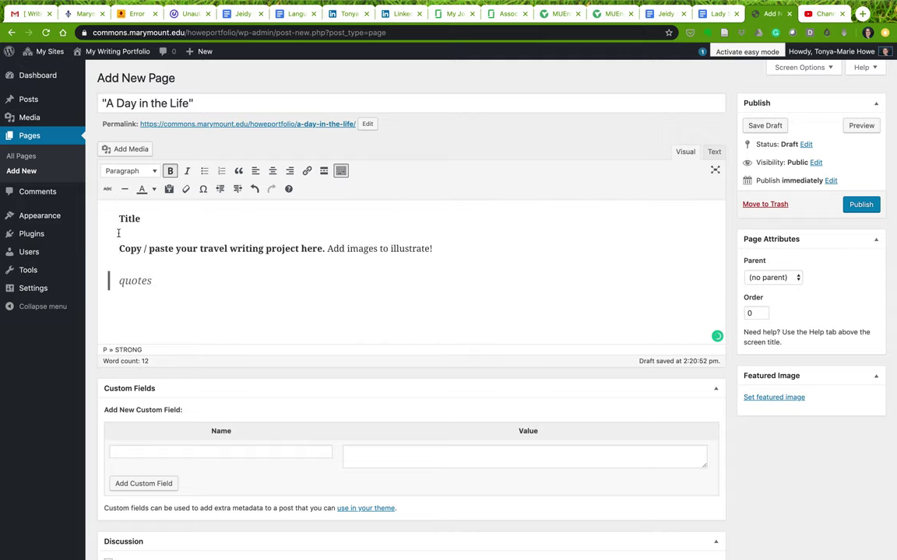
pyautogui.click(171, 171)
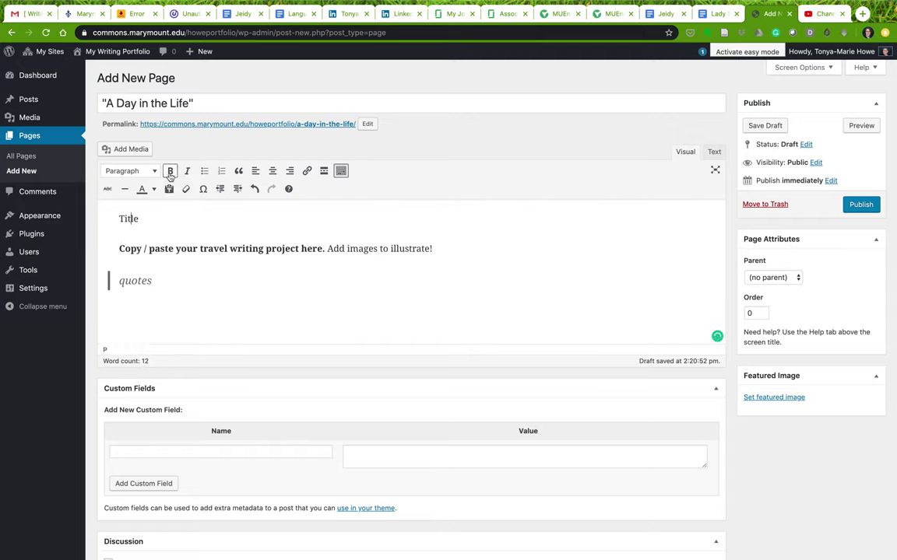
pyautogui.click(130, 171)
pyautogui.click(140, 237)
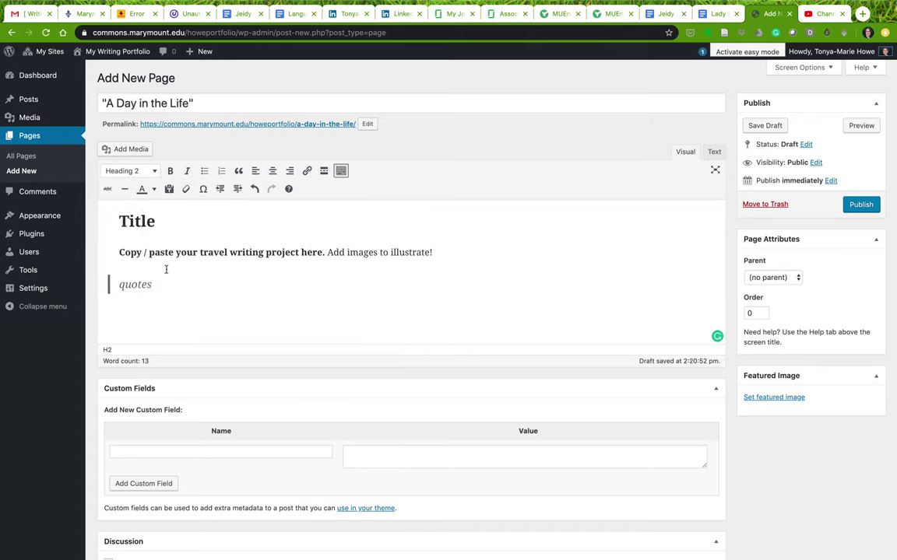
pyautogui.click(165, 269)
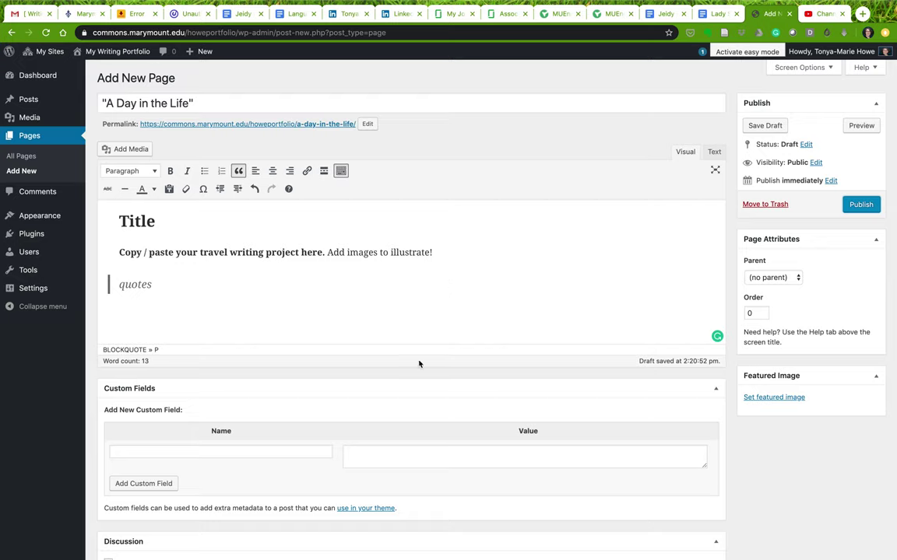
# - Publish A Day in the Life and start a new page titled "The Secret Lives of Plants"
pyautogui.click(861, 204)
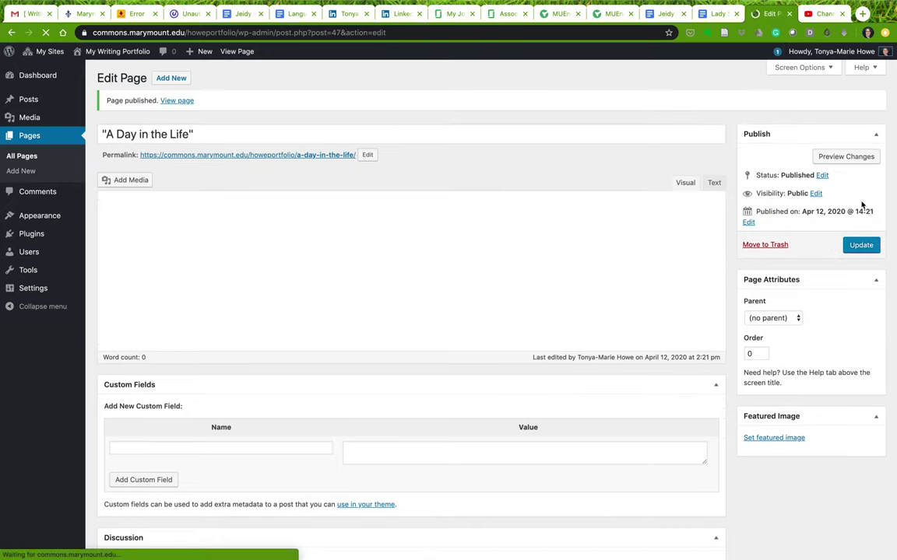
pyautogui.click(172, 78)
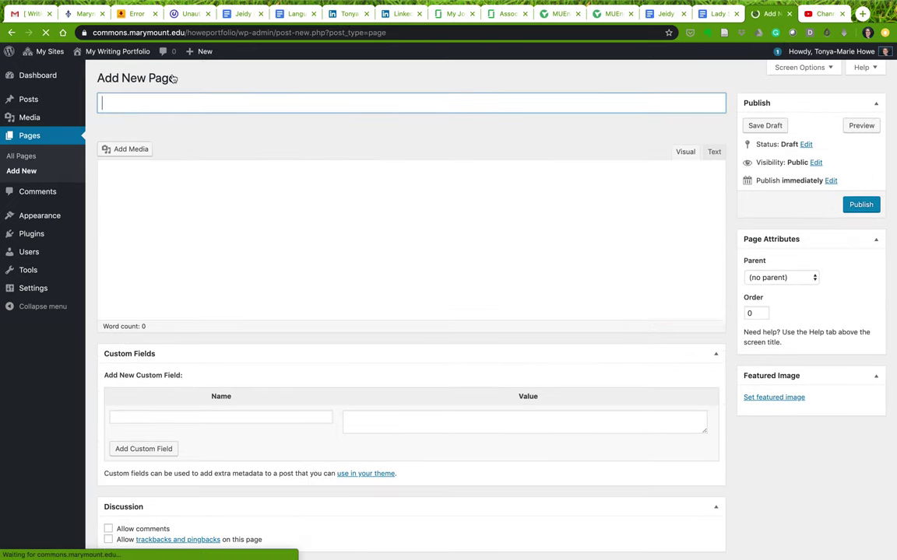
pyautogui.write('"')
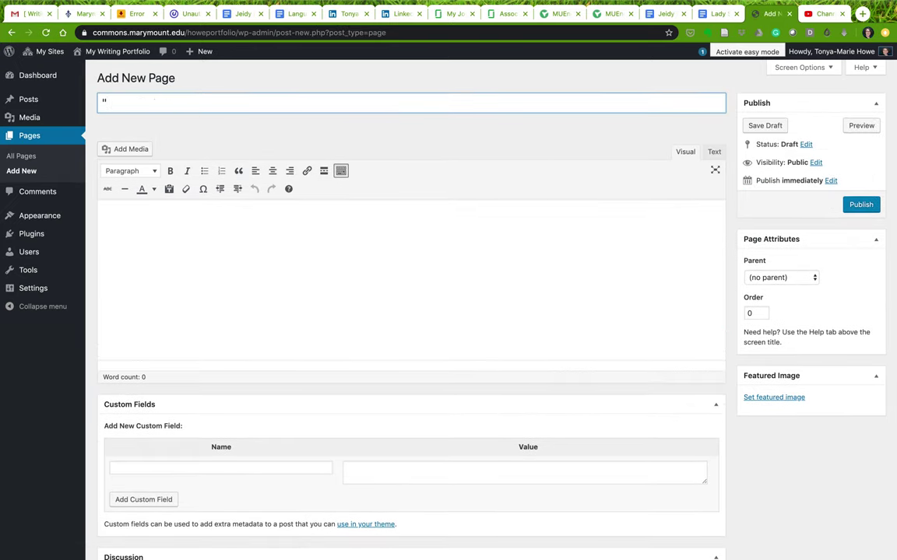
pyautogui.write('The Secret Lives o')
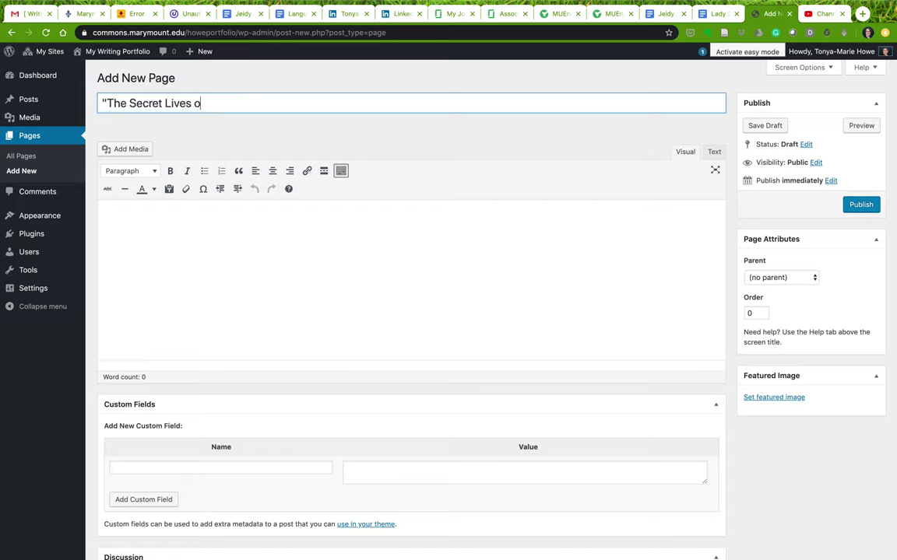
pyautogui.write('f Plants"')
# - Write 'Copy/paste my science writing project here' in the body and publish the page
pyautogui.click(169, 233)
pyautogui.write('Copy/paste my t')
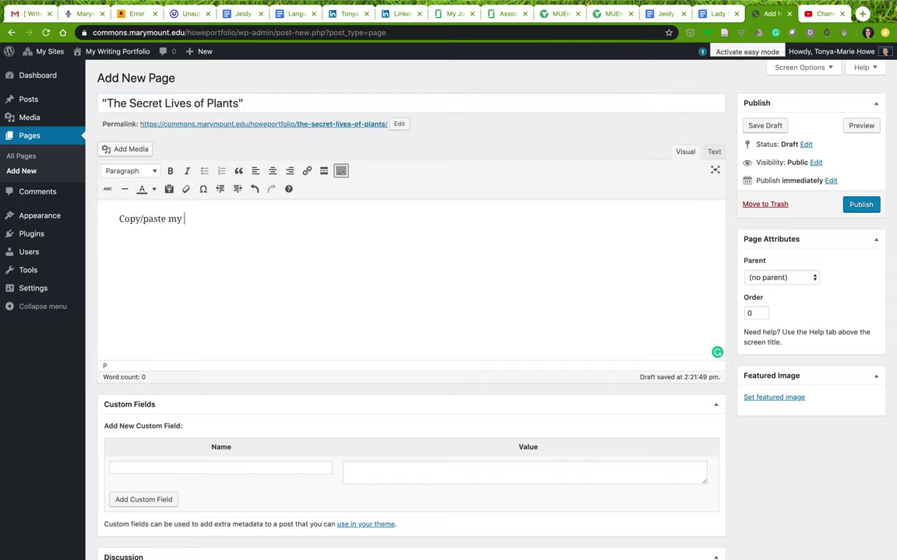
pyautogui.press('BackSpace')
pyautogui.press('BackSpace')
pyautogui.press('BackSpace')
pyautogui.write('my science writing project here.')
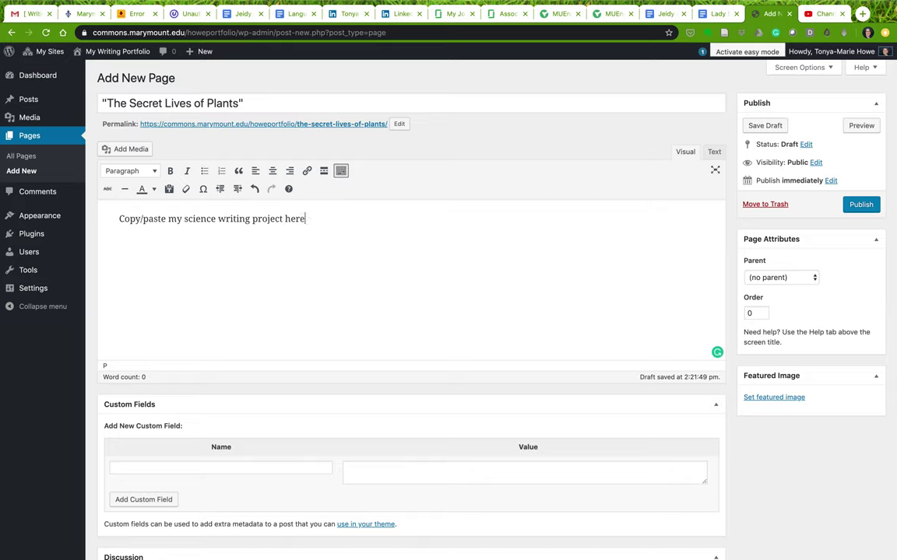
pyautogui.click(861, 203)
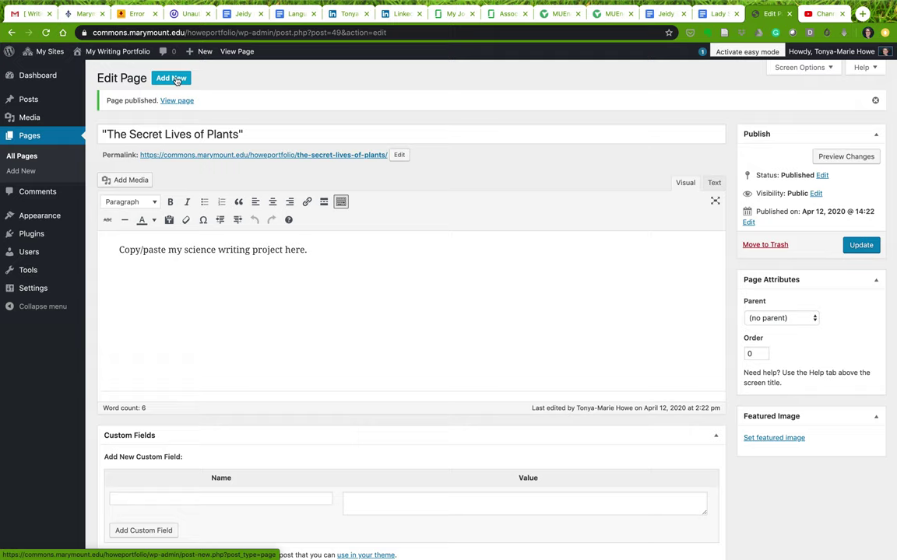
# - Start a new page titled 'Poetry'
pyautogui.click(175, 80)
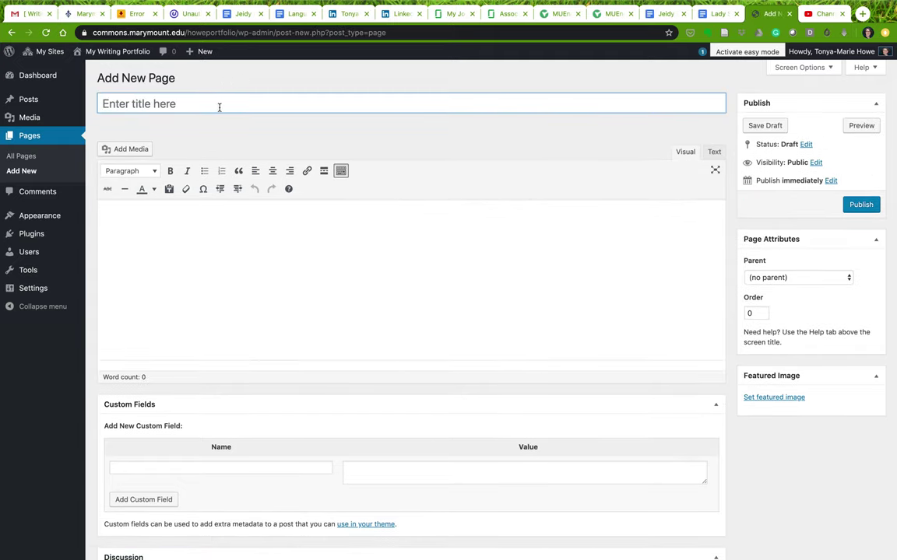
pyautogui.write('P')
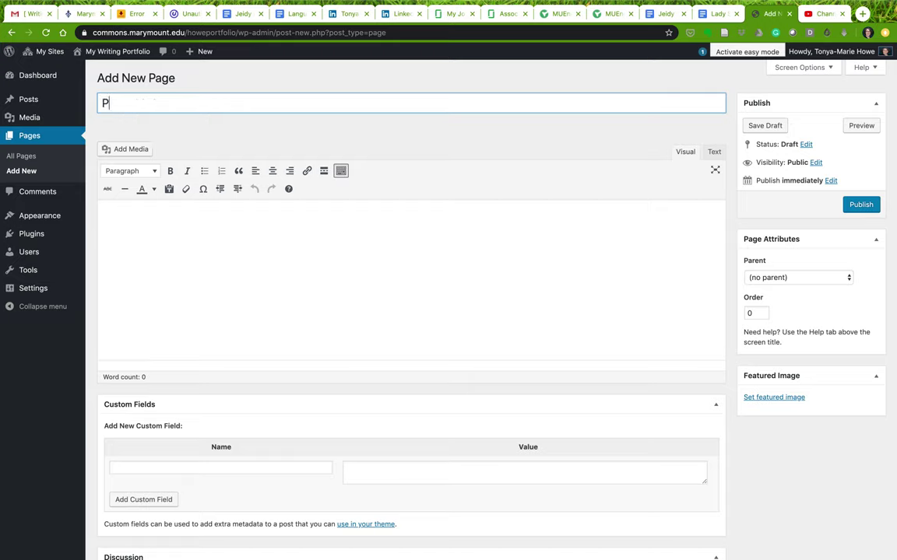
pyautogui.write('oetry')
pyautogui.press('BackSpace')
pyautogui.write('ry')
# - Add 'Splash/sub page for your poetry.' with bullets 'links to each poem page here' and 'link here, too', then publish
pyautogui.click(236, 233)
pyautogui.write('S')
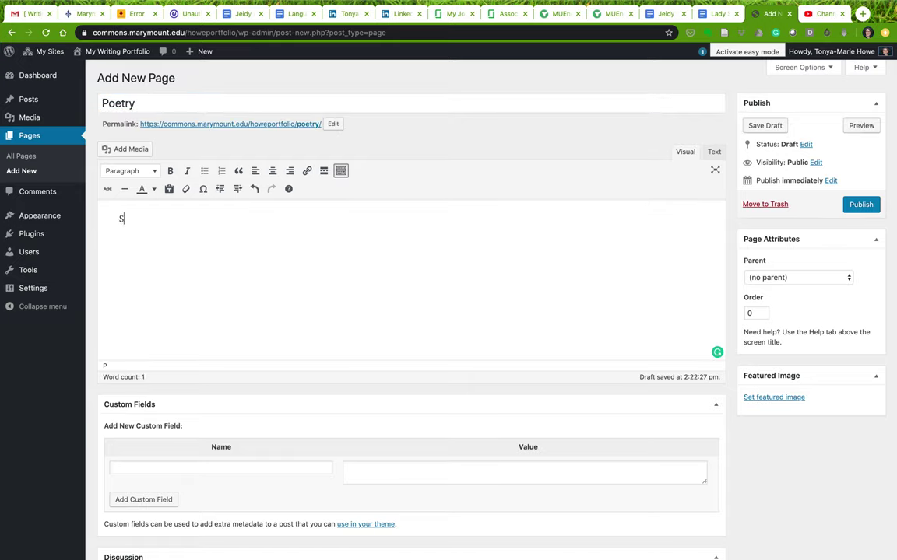
pyautogui.write('plash/sub page for your poetry.')
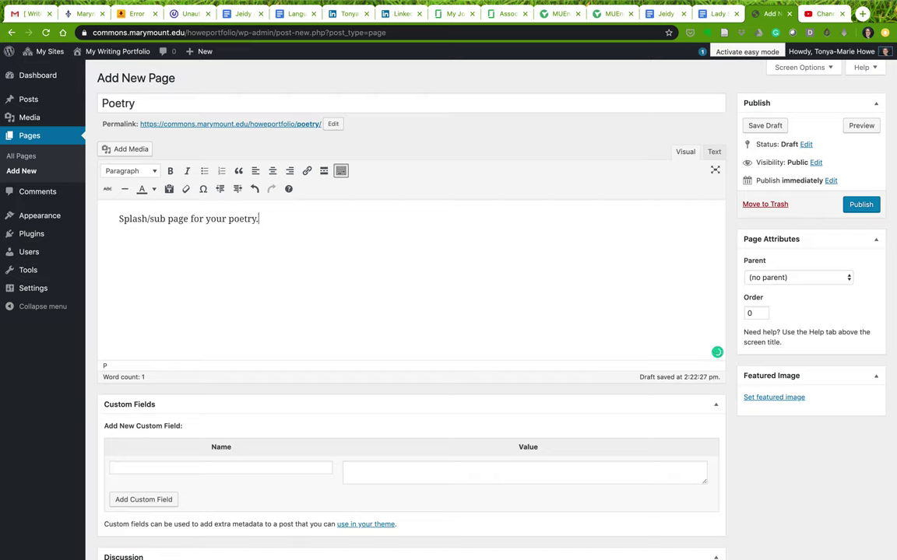
pyautogui.write('*')
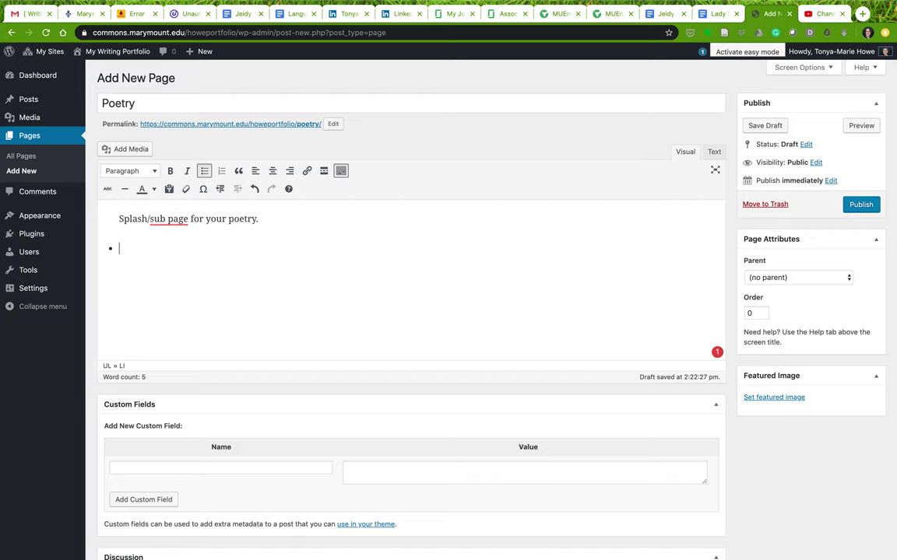
pyautogui.write('links to each poem page here')
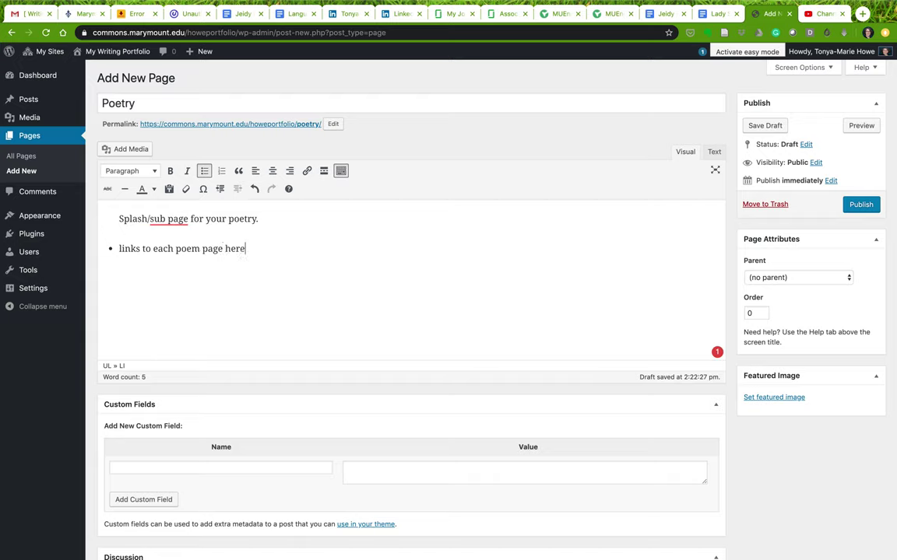
pyautogui.press('Return')
pyautogui.write('link here, too')
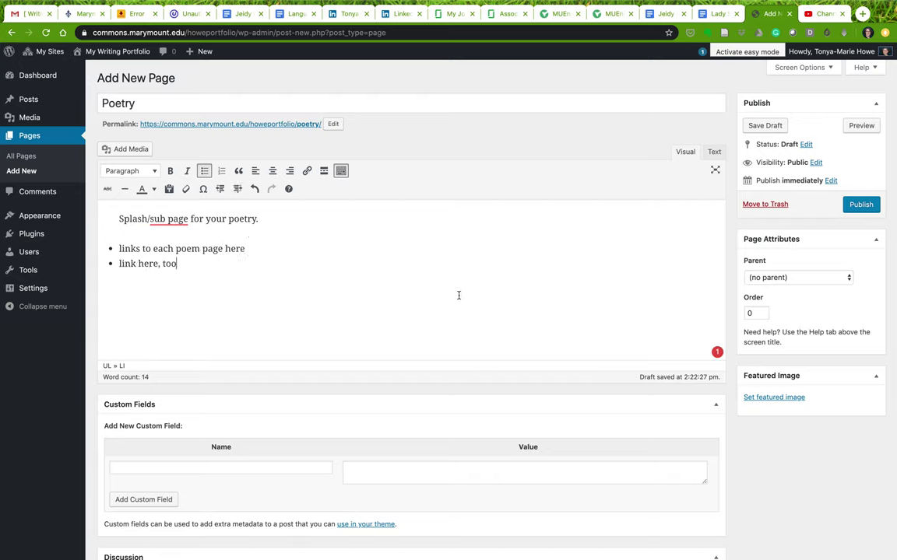
pyautogui.click(865, 207)
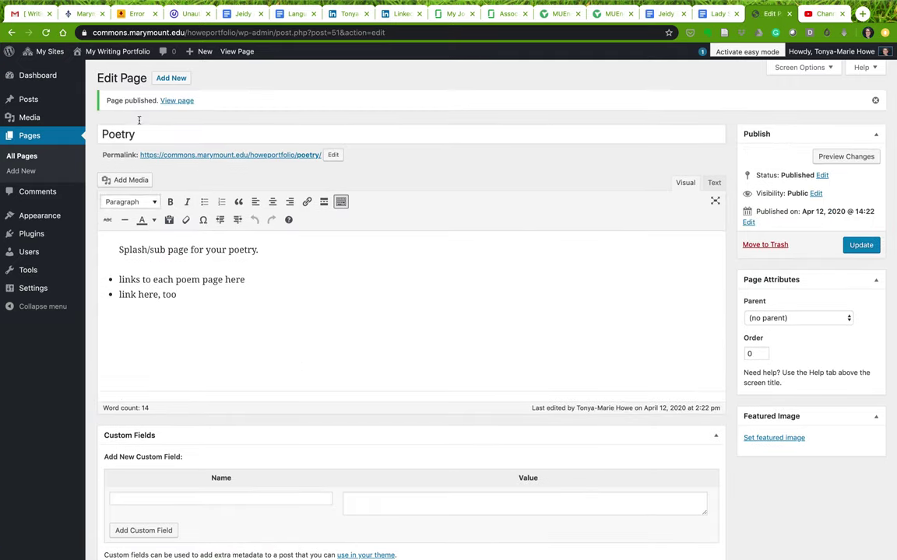
# - Start a new page titled 'Critical Writing'
pyautogui.click(171, 78)
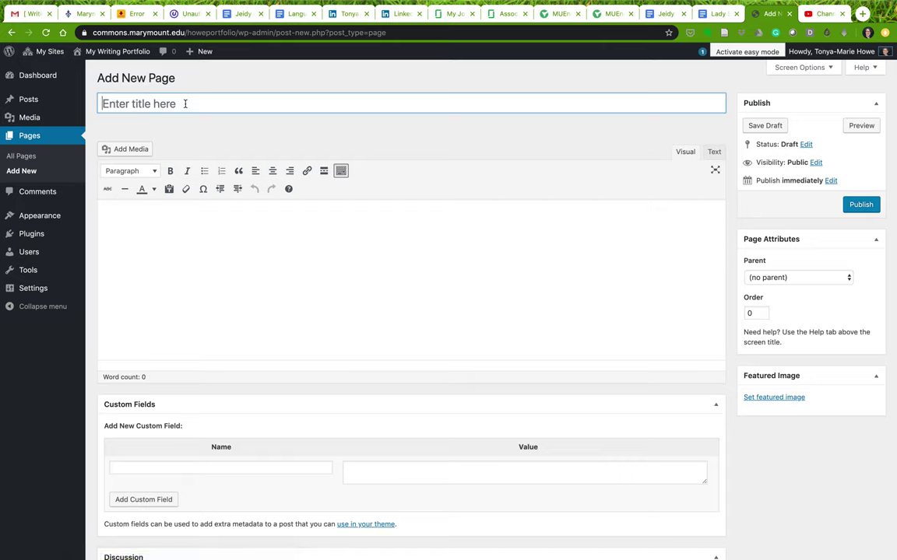
pyautogui.write('Critical Writing')
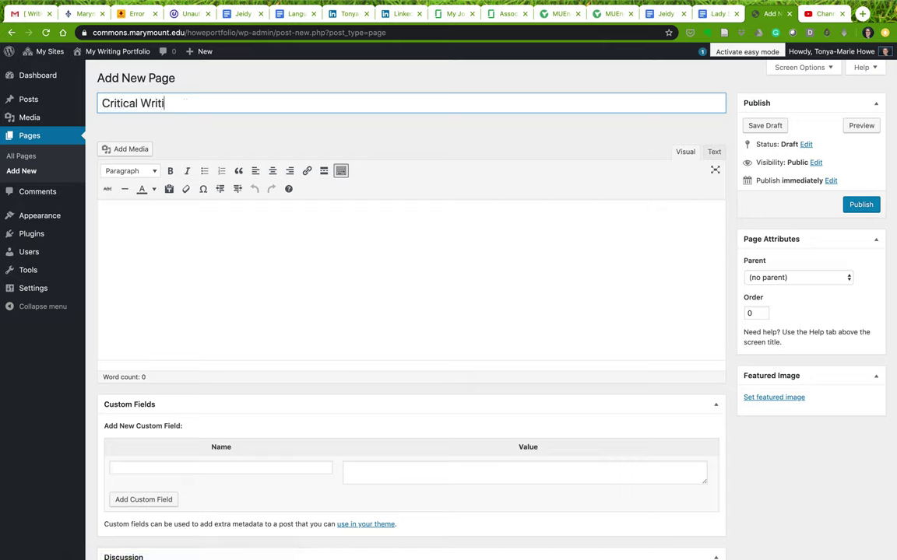
pyautogui.click(185, 226)
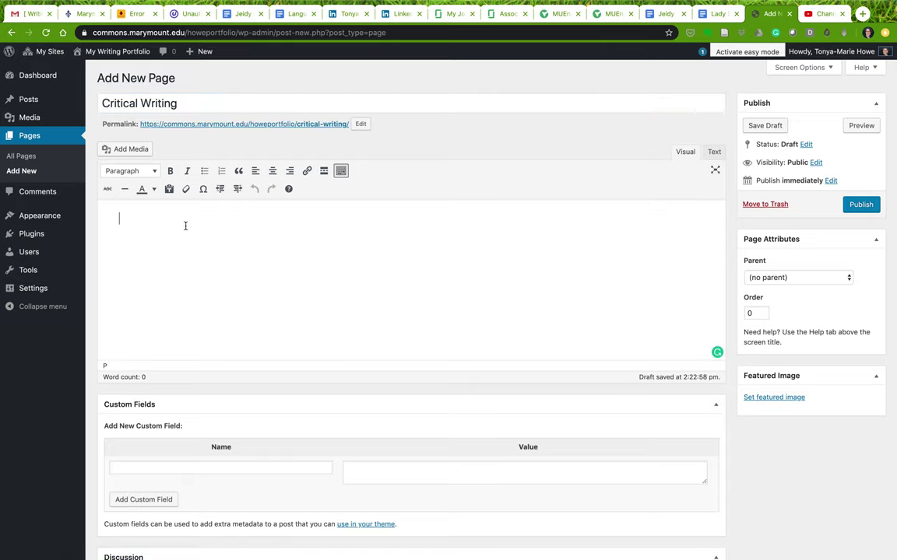
# - Write 'Splash intro on your critical writing, perhaps with links to each piece below' and publish it
pyautogui.write('Splash intor')
pyautogui.press('BackSpace')
pyautogui.press('BackSpace')
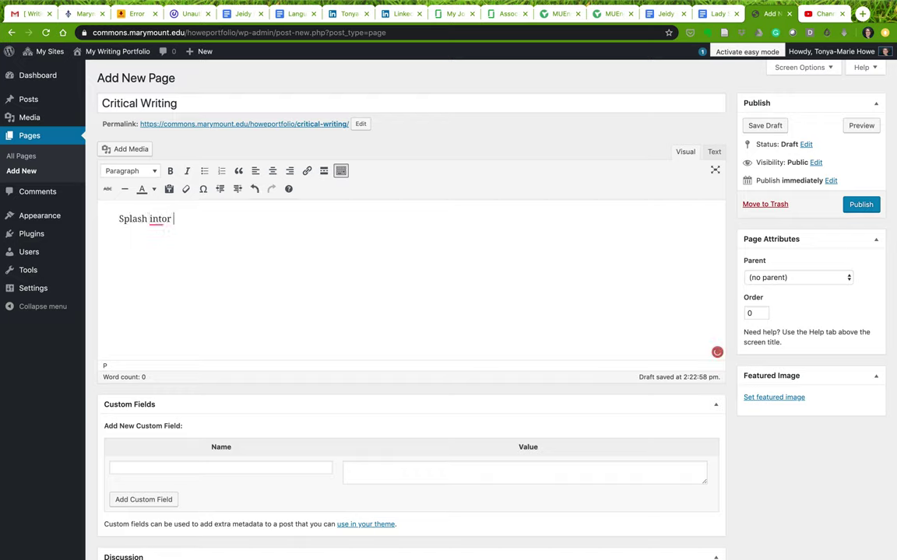
pyautogui.write('ro on your')
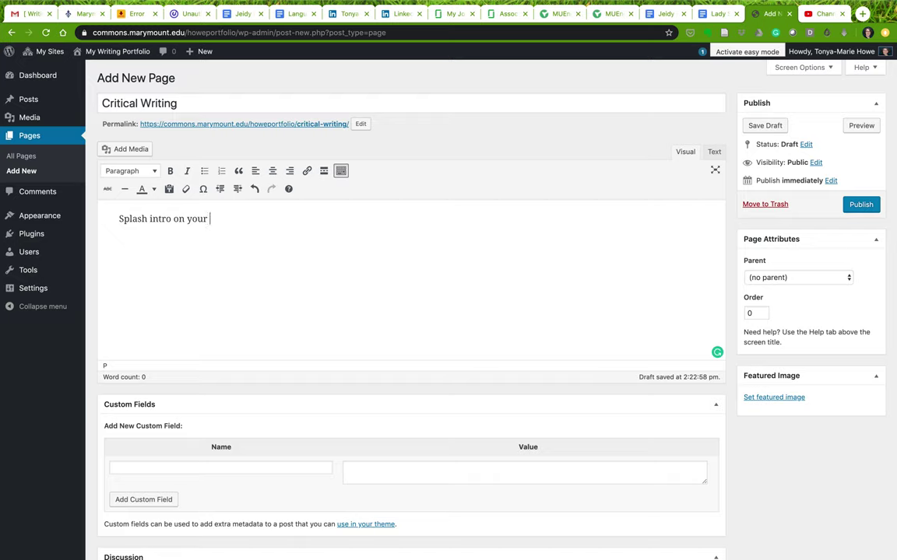
pyautogui.write(' critical writing, perhaps with')
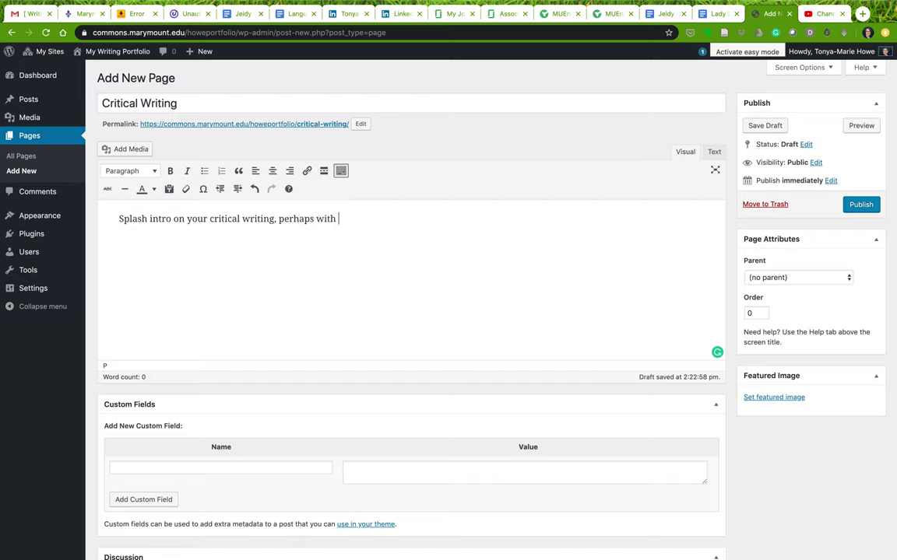
pyautogui.write(' links to each e')
pyautogui.press('BackSpace')
pyautogui.write('piece')
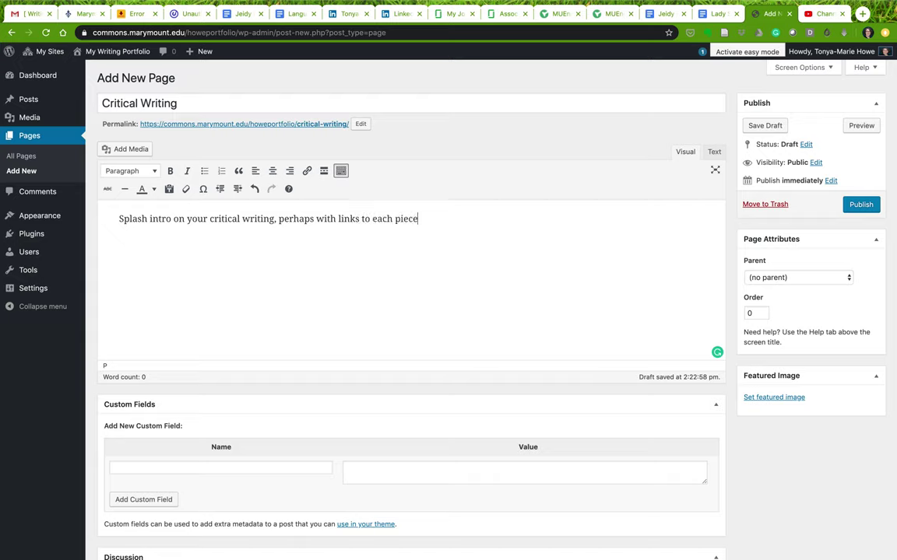
pyautogui.write(' likes ideas')
pyautogui.press('BackSpace')
pyautogui.press('BackSpace')
pyautogui.press('BackSpace')
pyautogui.press('BackSpace')
pyautogui.press('BackSpace')
pyautogui.press('BackSpace')
pyautogui.press('BackSpace')
pyautogui.press('BackSpace')
pyautogui.press('BackSpace')
pyautogui.press('BackSpace')
pyautogui.press('BackSpace')
pyautogui.write('below')
pyautogui.click(858, 205)
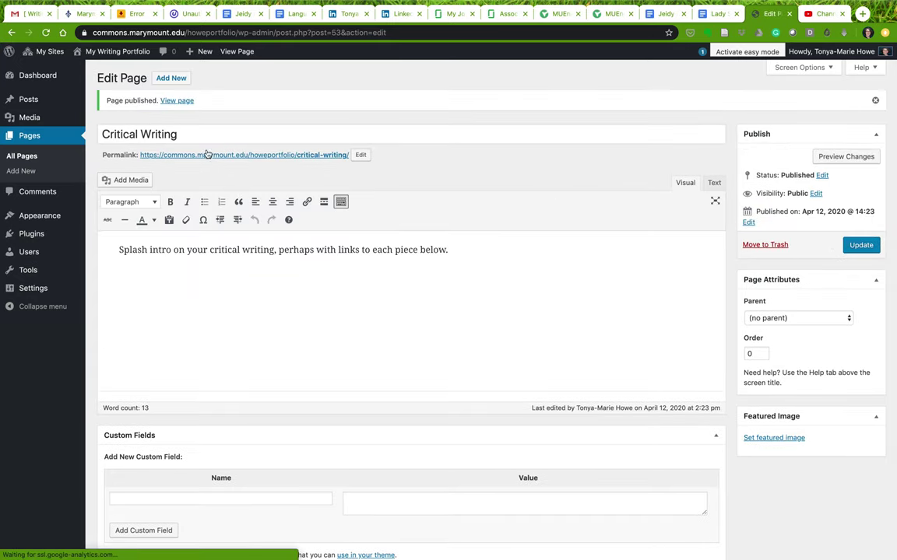
# - Review the Pages list of seven published pages, then start a new blank page
pyautogui.click(23, 158)
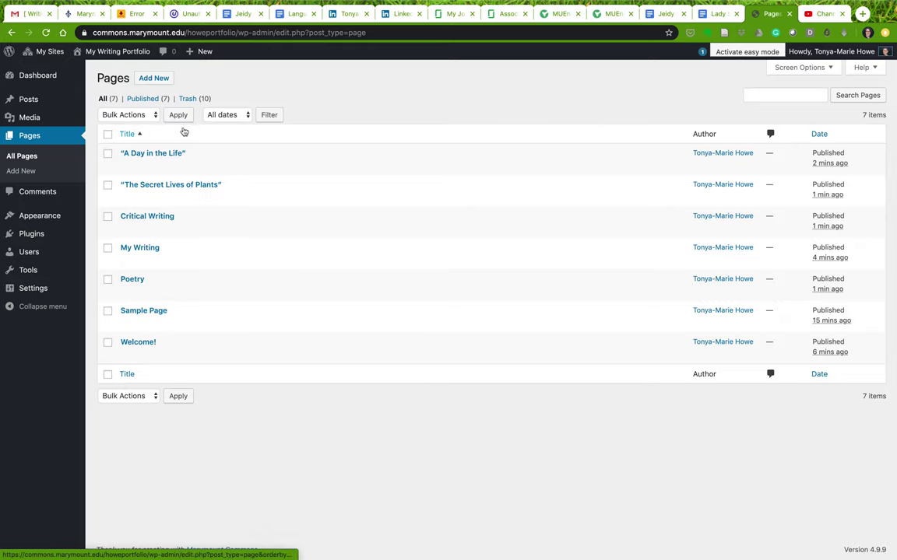
pyautogui.click(154, 78)
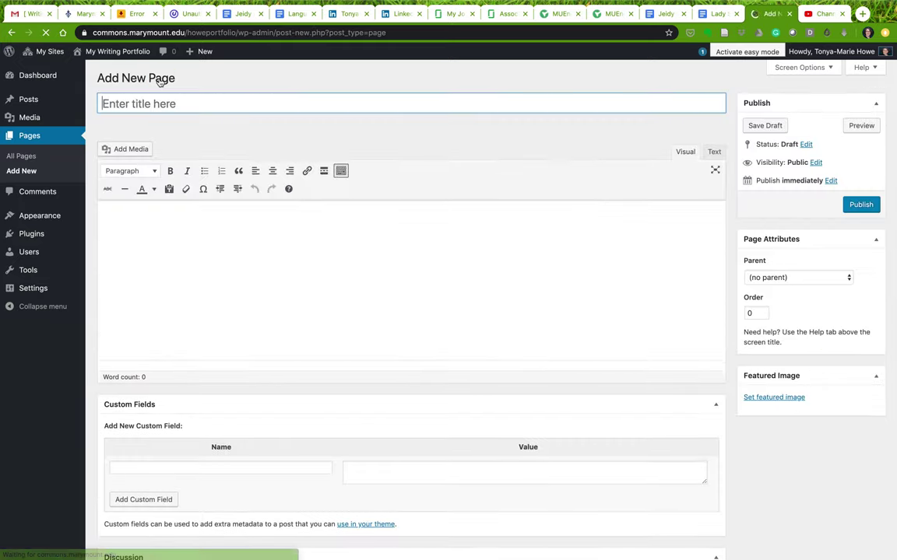
# - Publish 'Creative Non-Fiction' reading 'Splash/intro page for my creative non-fiction, with links.', then list all pages
pyautogui.write('Creat')
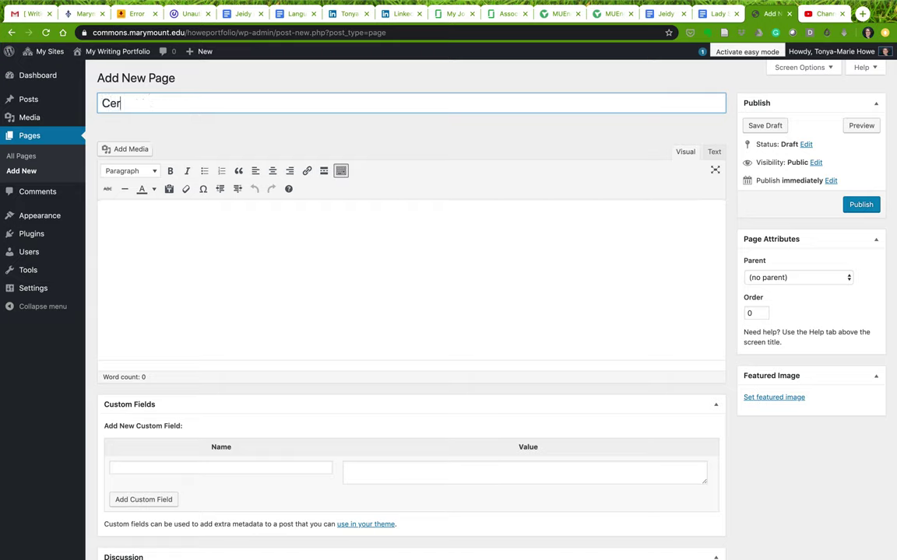
pyautogui.write('ive Non-Fiction')
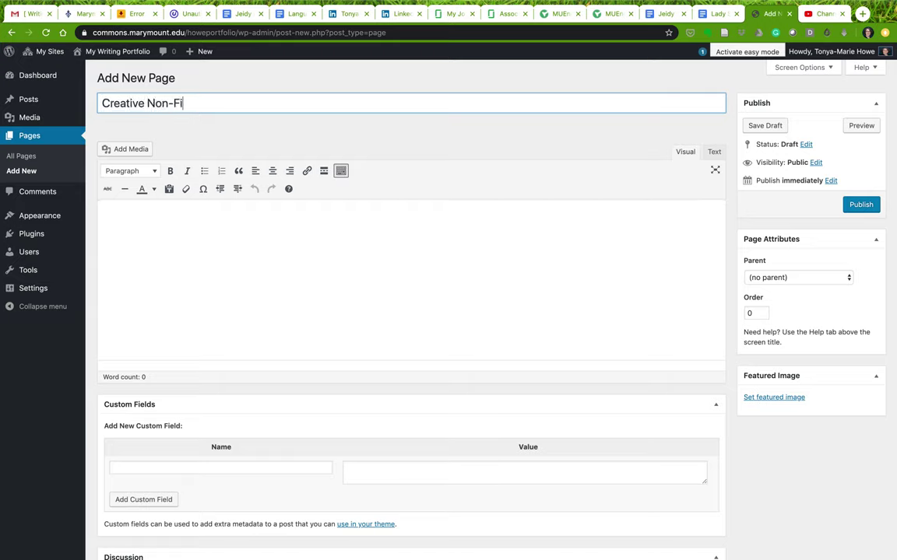
pyautogui.click(180, 230)
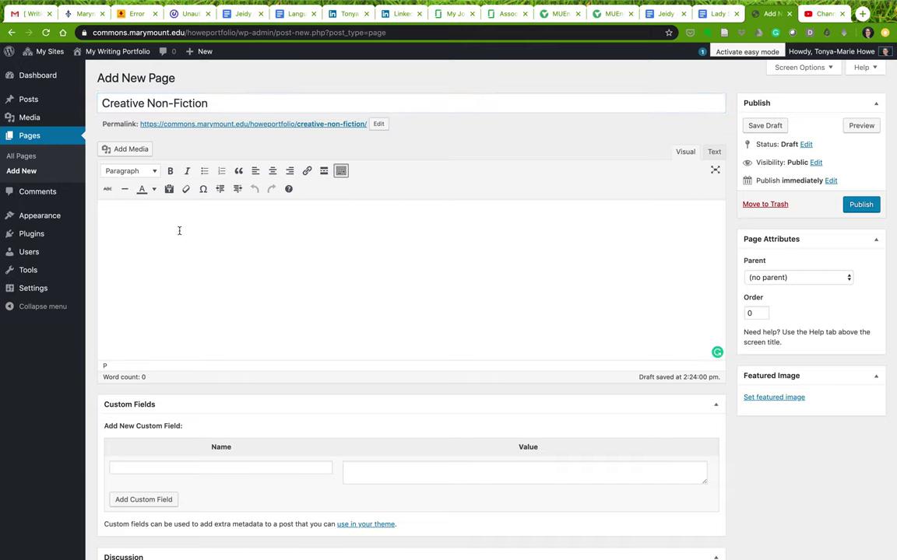
pyautogui.write('Splash/intro page for mh')
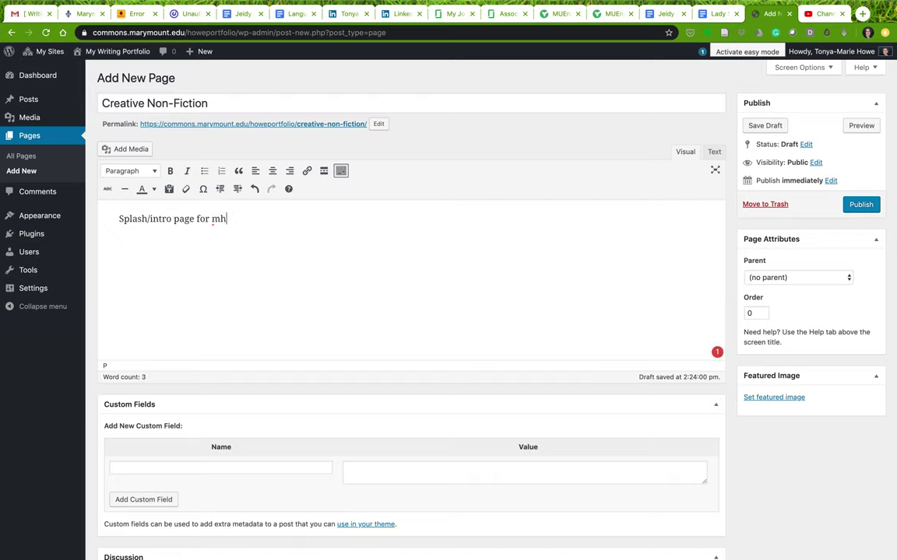
pyautogui.press('BackSpace')
pyautogui.write('y creative non-')
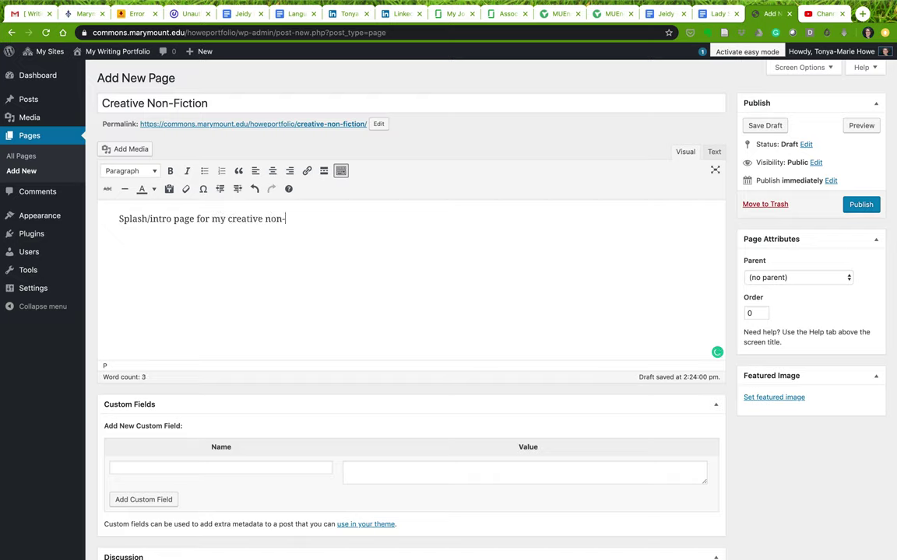
pyautogui.write('fiction, with lin')
pyautogui.write('ks.')
pyautogui.press('BackSpace')
pyautogui.write('s.')
pyautogui.click(860, 204)
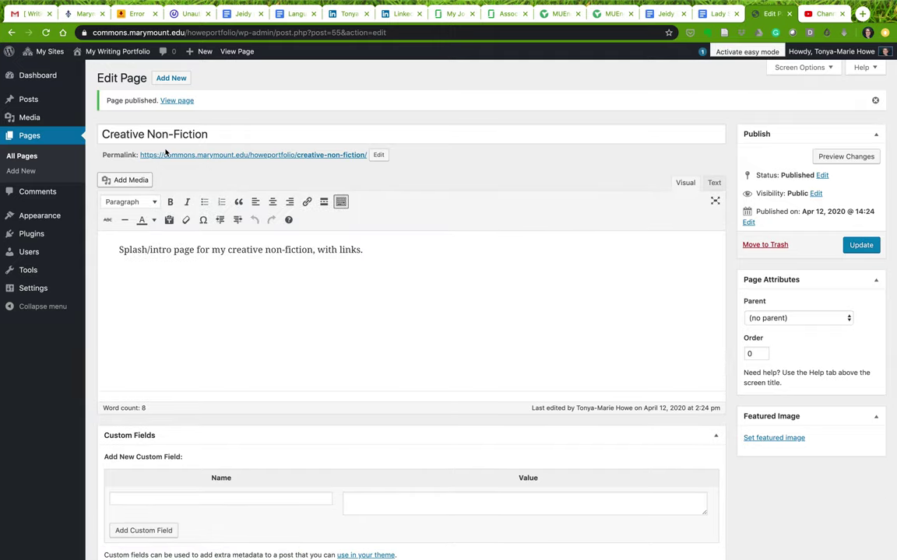
pyautogui.click(17, 157)
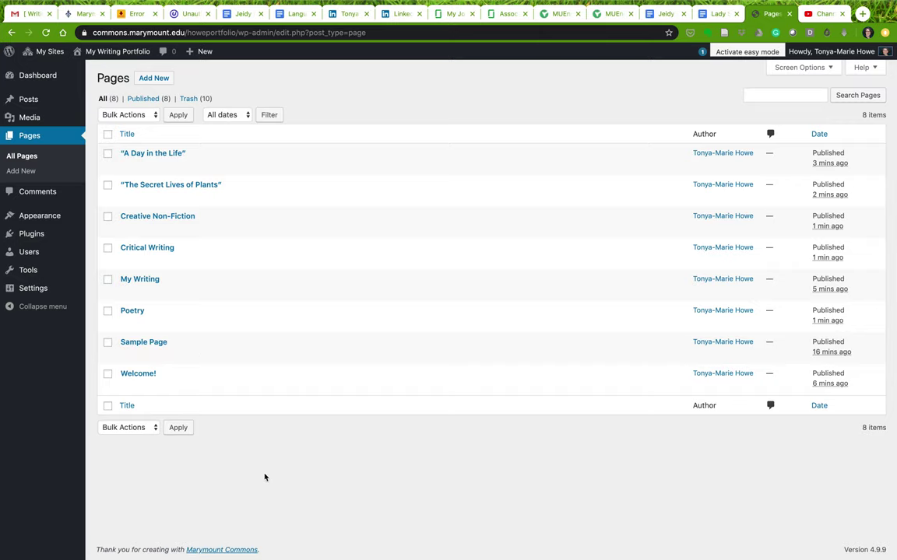
# - Visit the live site and scroll down its front page showing the Hello world! post
pyautogui.moveTo(101, 55)
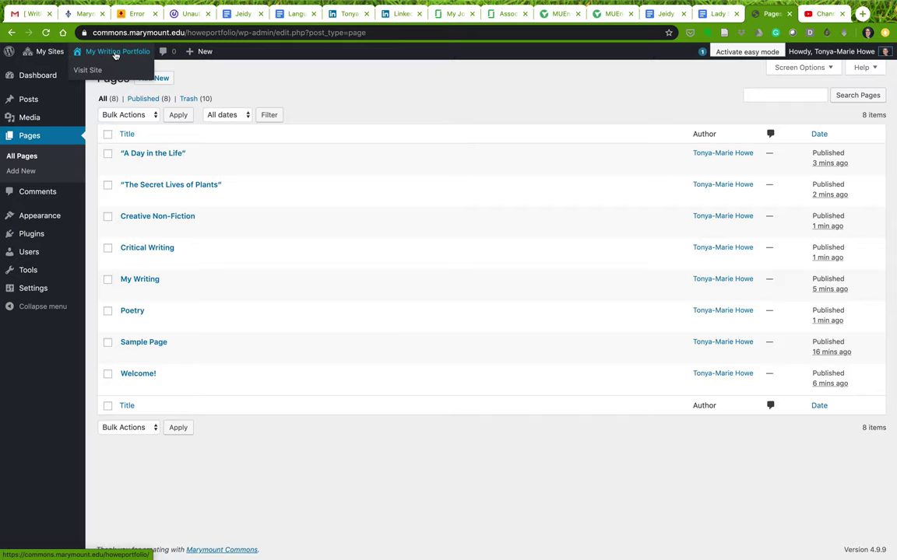
pyautogui.click(87, 69)
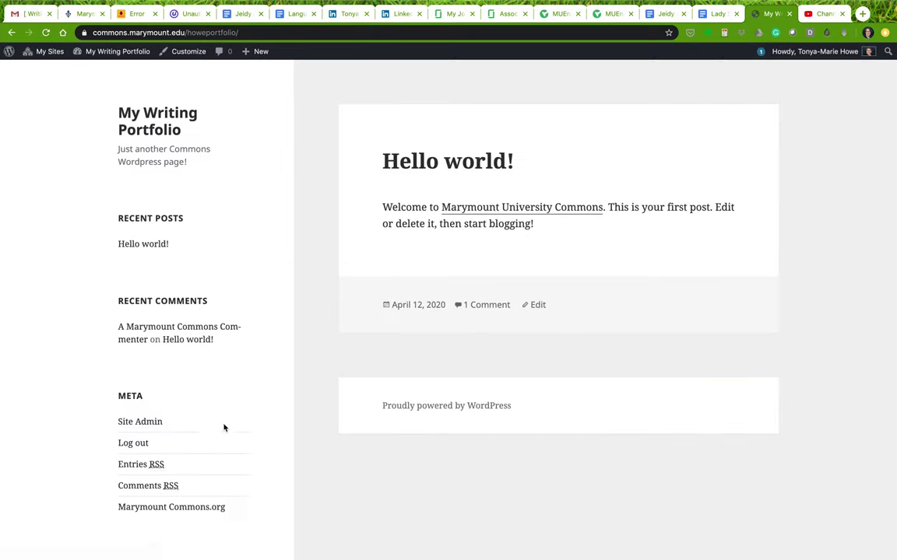
pyautogui.scroll(-1, 218, 430)
# - Return to the Dashboard and list all eight published pages, from 'A Day in the Life' to Welcome!
pyautogui.click(107, 56)
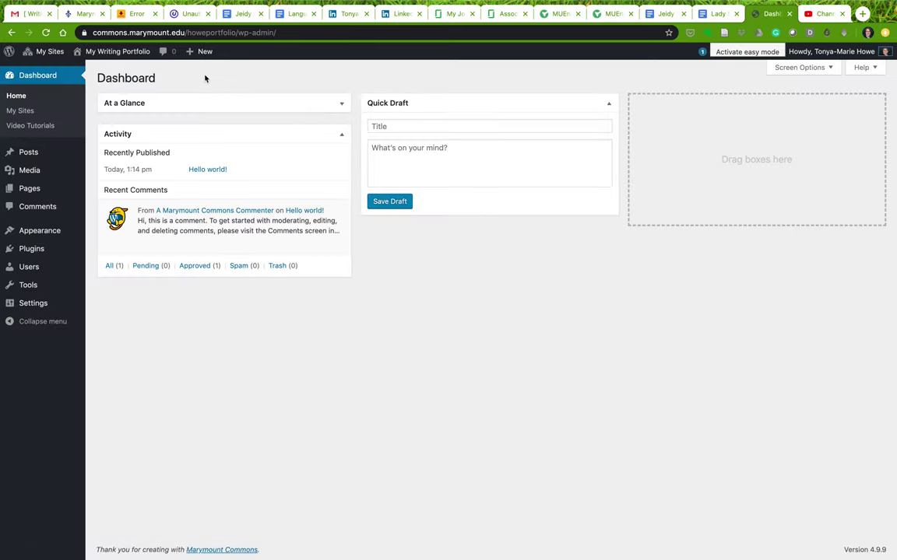
pyautogui.click(35, 155)
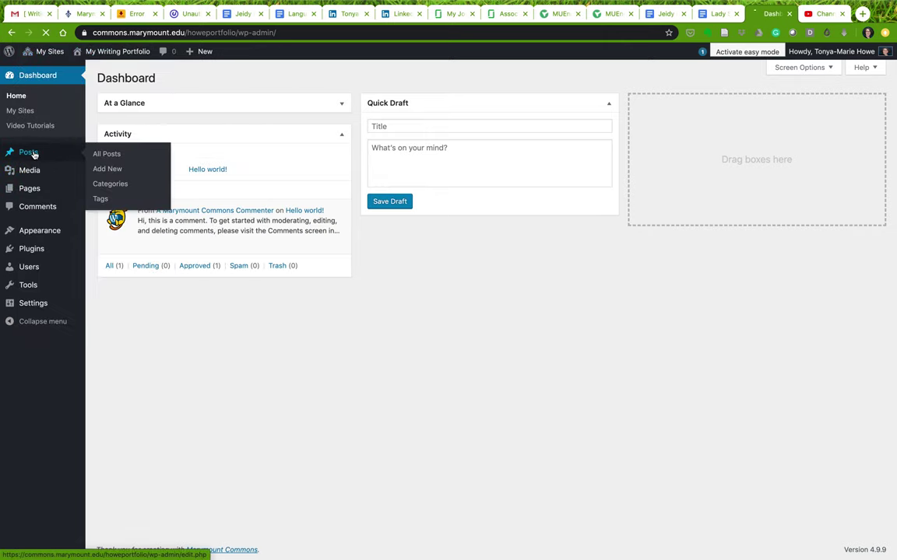
pyautogui.click(28, 204)
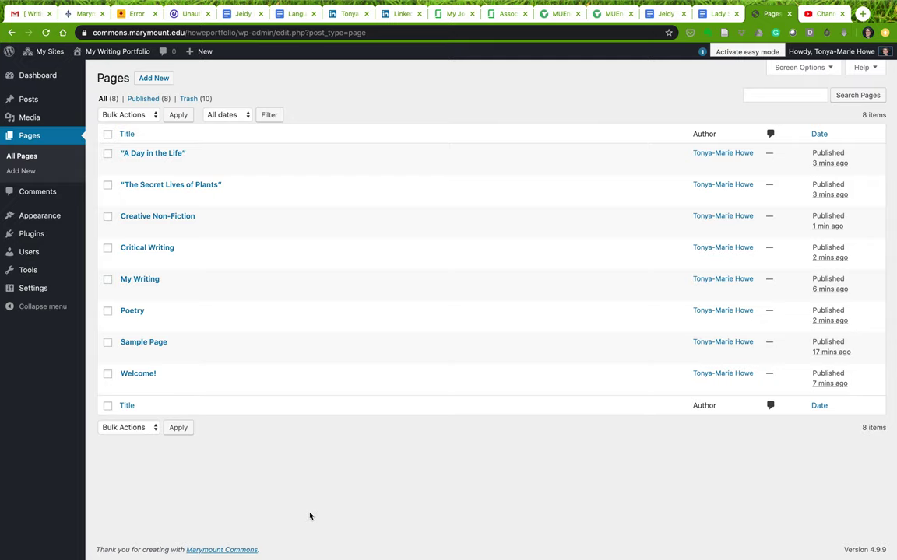
pyautogui.moveTo(521, 5)
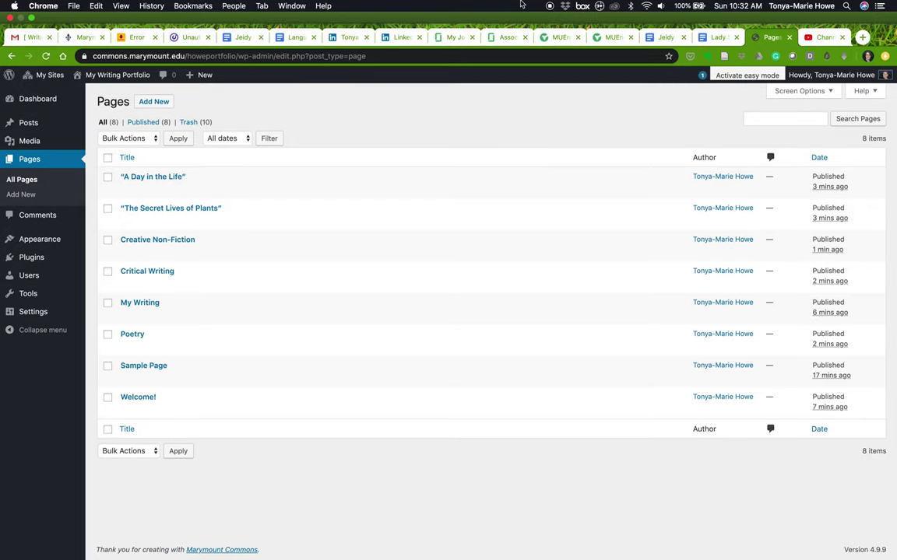